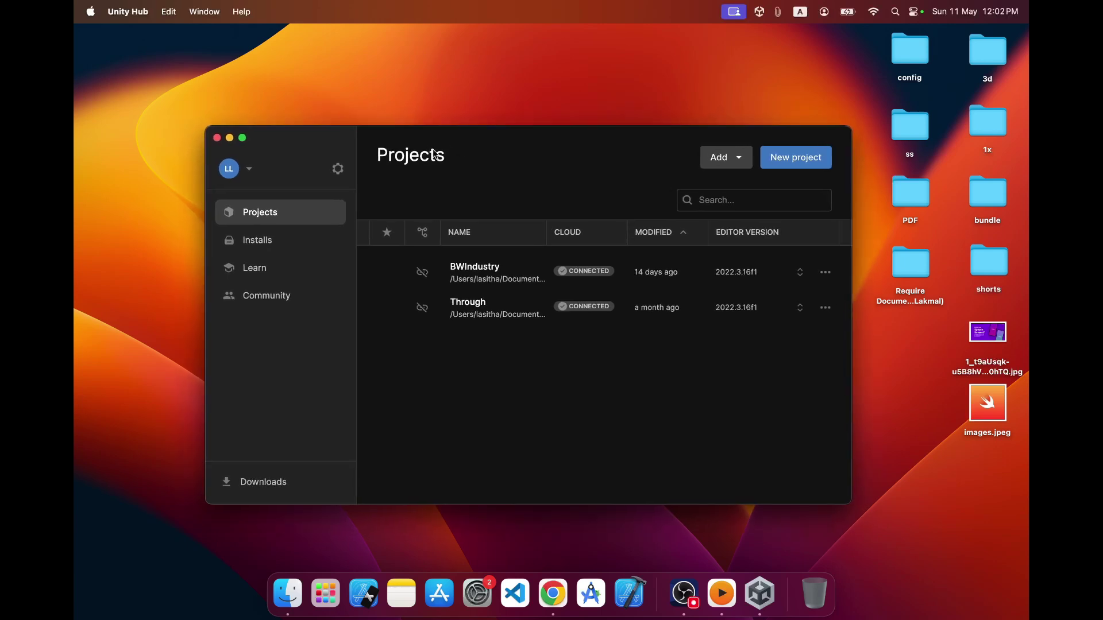
# Start a new project from the 2D Mobile template and name it FlappyB.
pyautogui.click(794, 164)
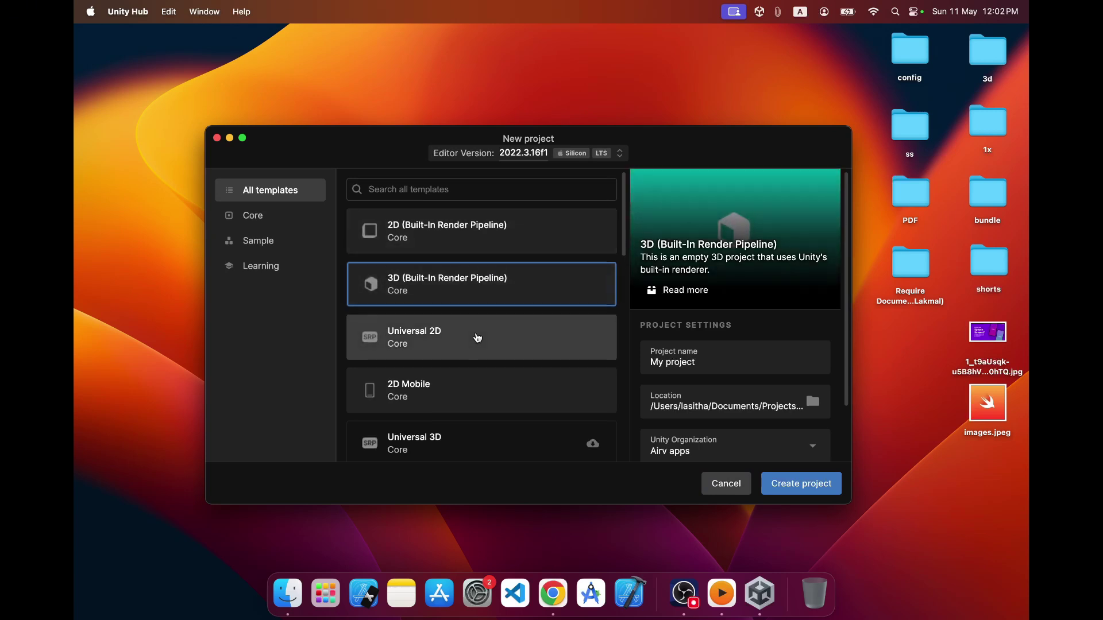
pyautogui.scroll(-3, 477, 338)
pyautogui.click(467, 284)
pyautogui.tripleClick(710, 301)
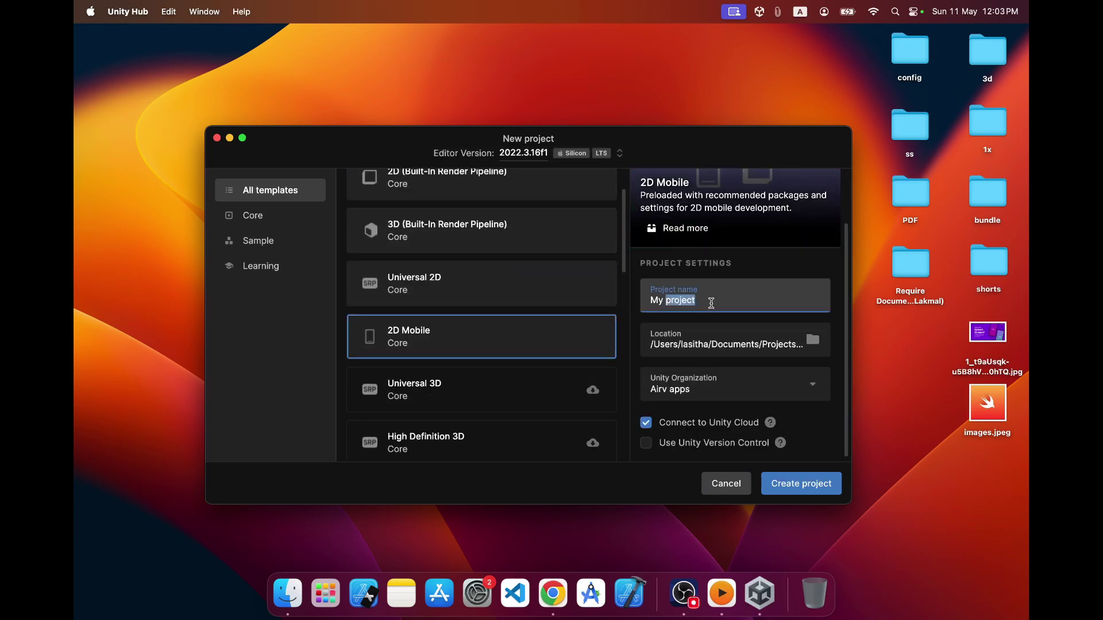
pyautogui.write('FlappyB')
# Check the project's save location without changing it and create the project.
pyautogui.click(814, 342)
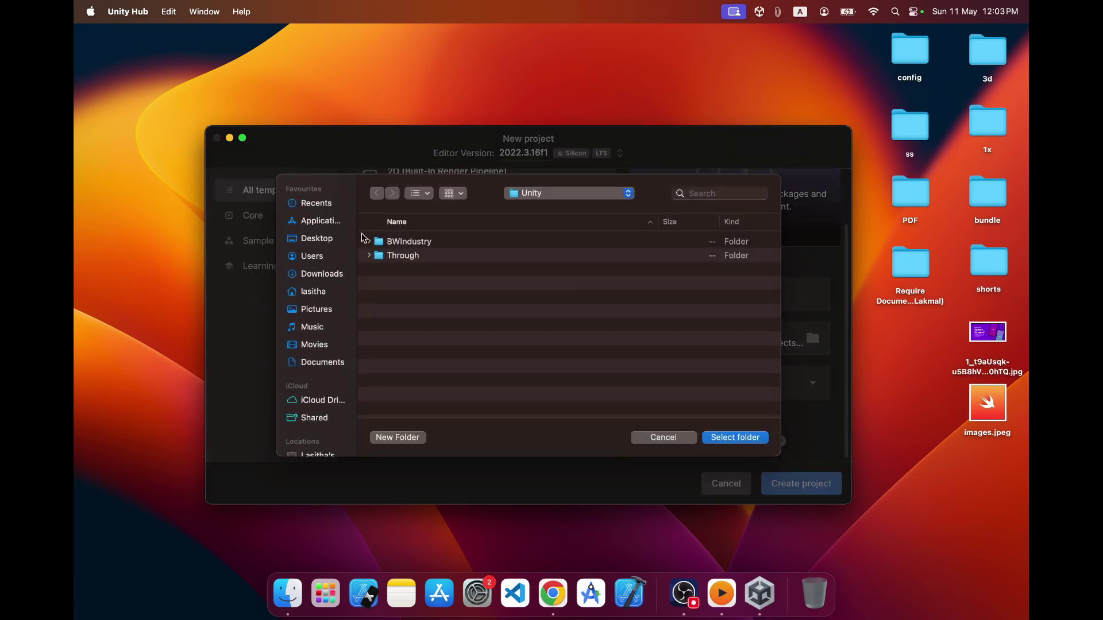
pyautogui.click(651, 442)
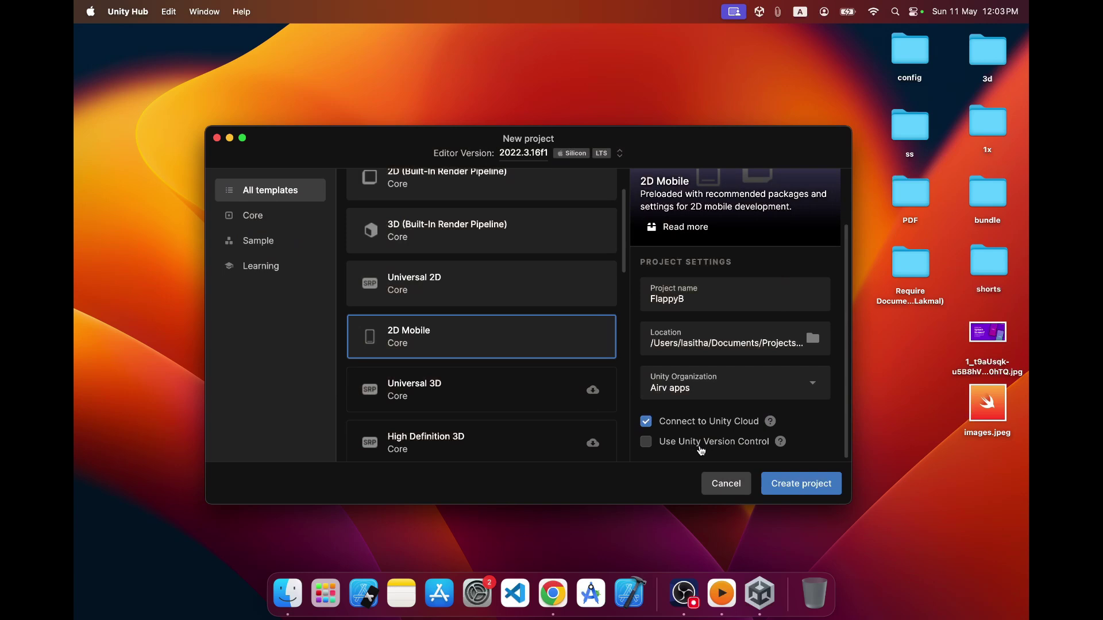
pyautogui.scroll(1, 689, 351)
pyautogui.scroll(-1, 690, 351)
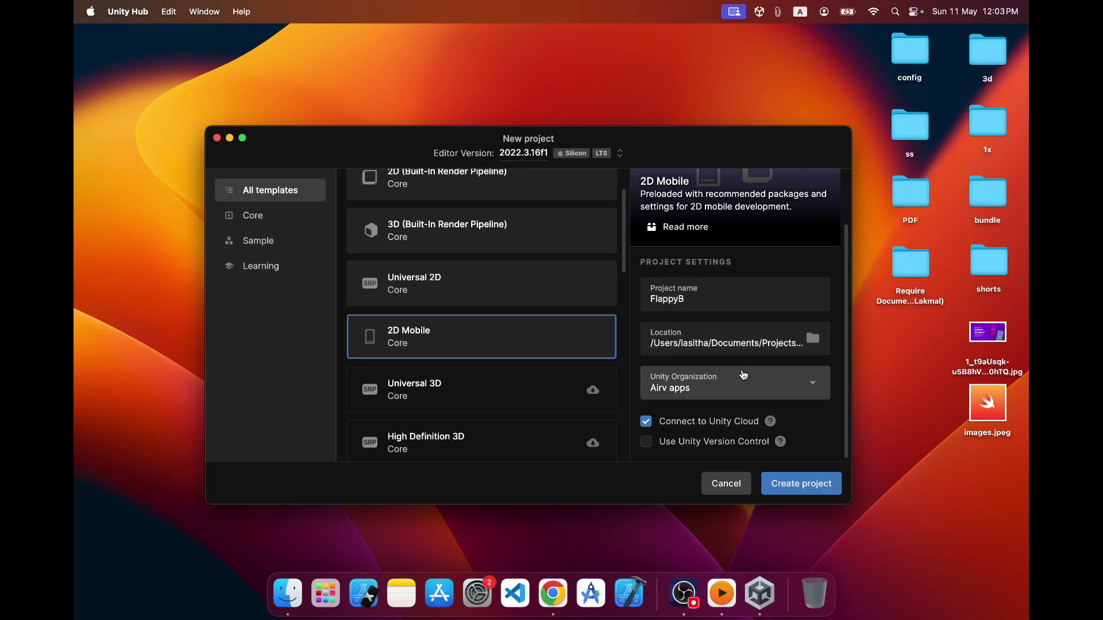
pyautogui.click(792, 492)
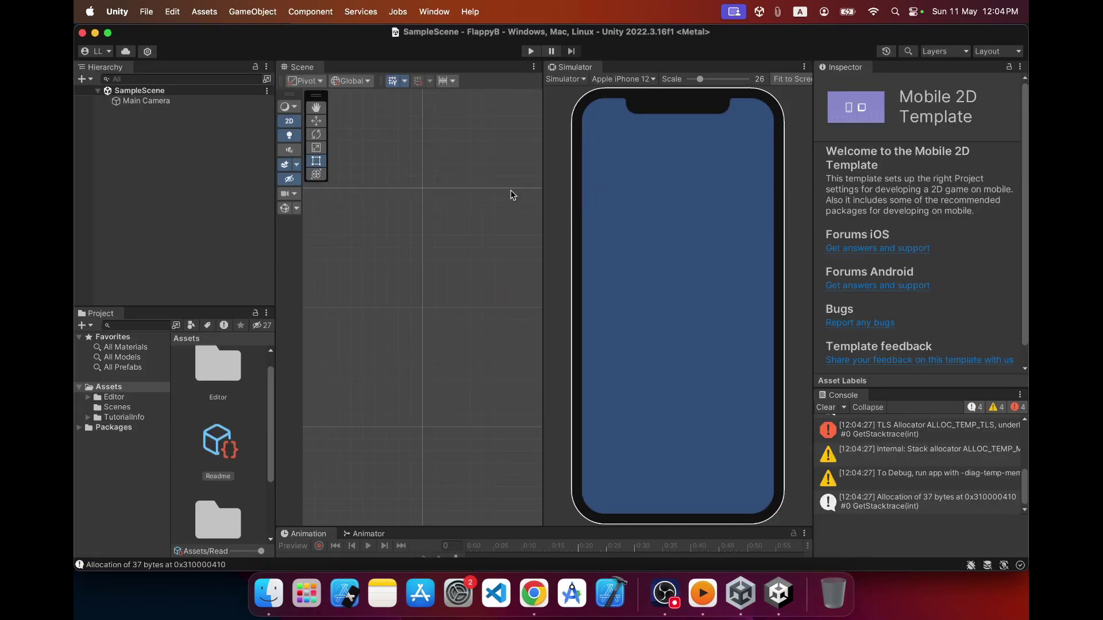
# Clear the console messages and select the first remaining error entry.
pyautogui.click(828, 408)
pyautogui.click(892, 435)
pyautogui.click(786, 379)
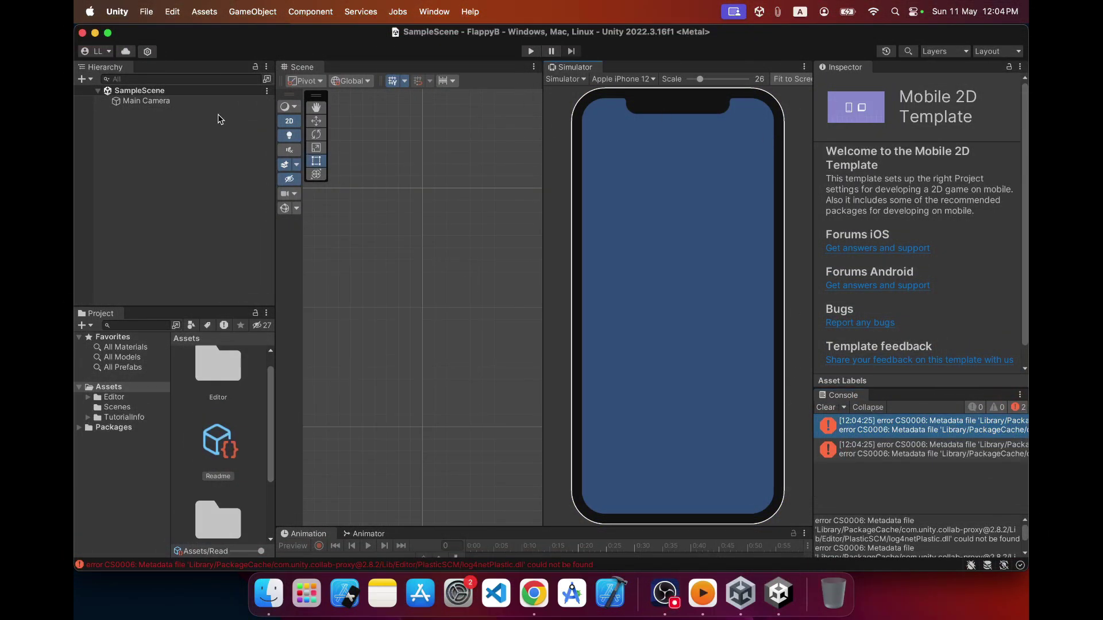
# Switch the project's build platform to Android in the Build Settings and close them.
pyautogui.click(158, 15)
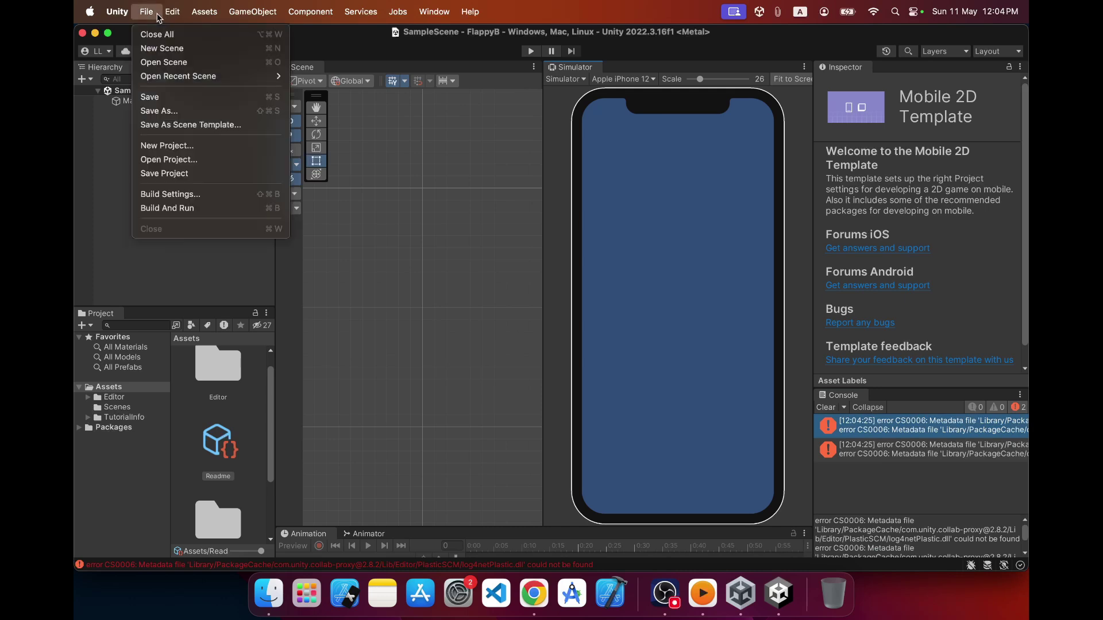
pyautogui.click(164, 195)
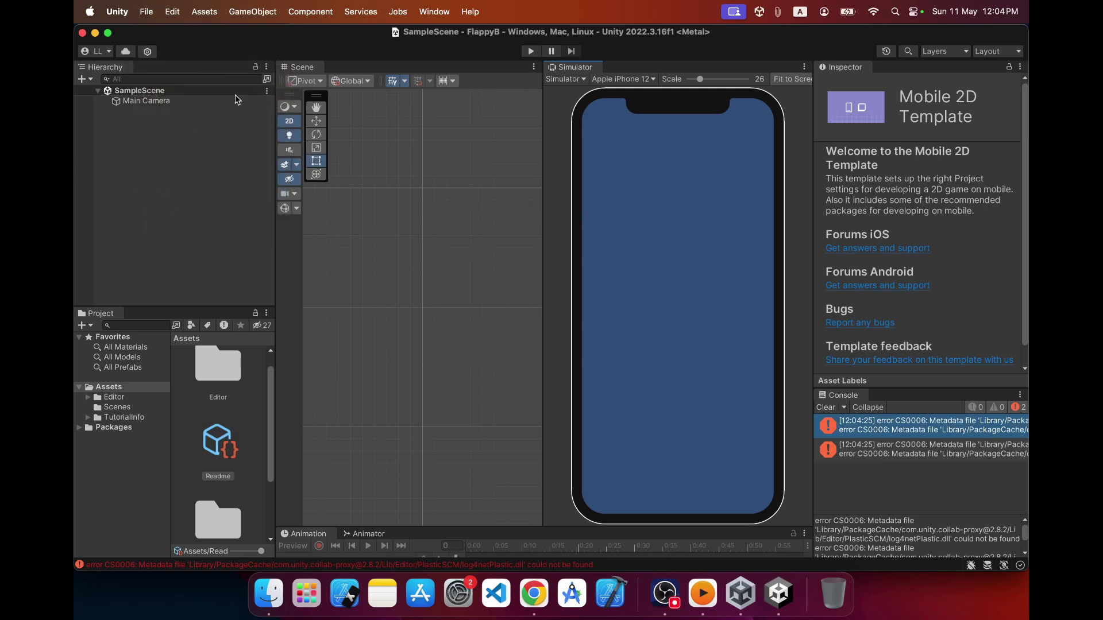
pyautogui.moveTo(211, 92); pyautogui.dragTo(212, 63)
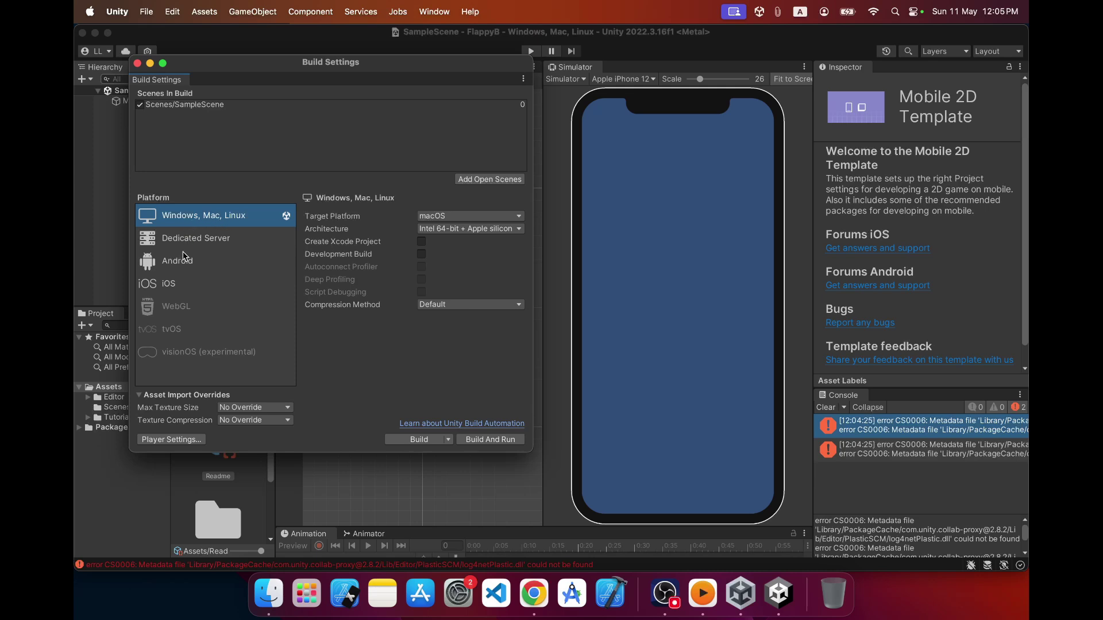
pyautogui.click(178, 263)
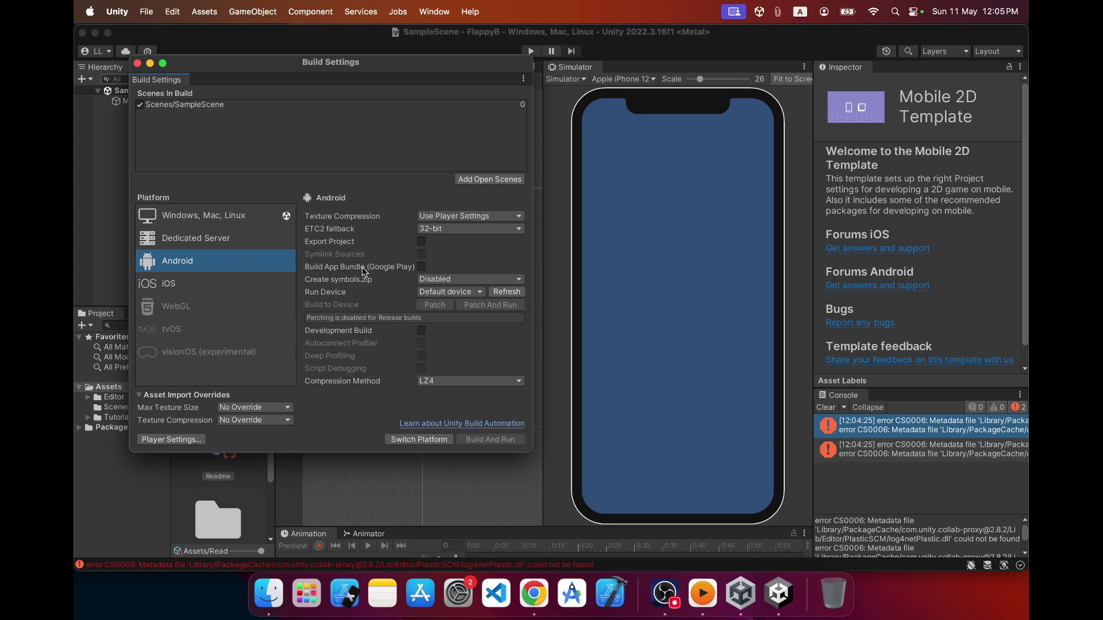
pyautogui.click(416, 439)
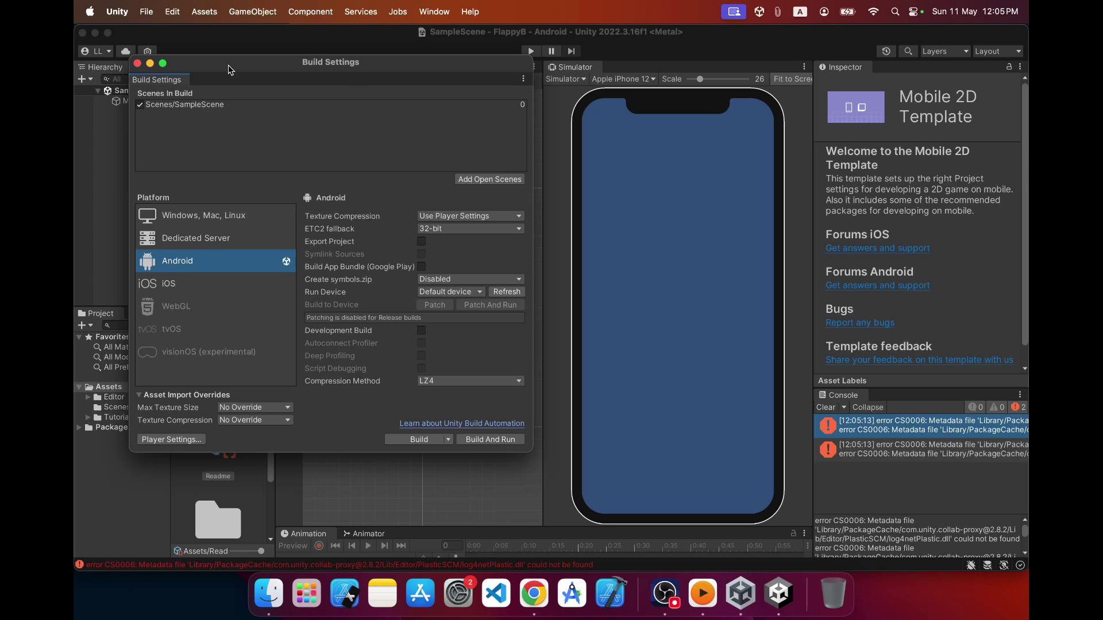
pyautogui.click(137, 63)
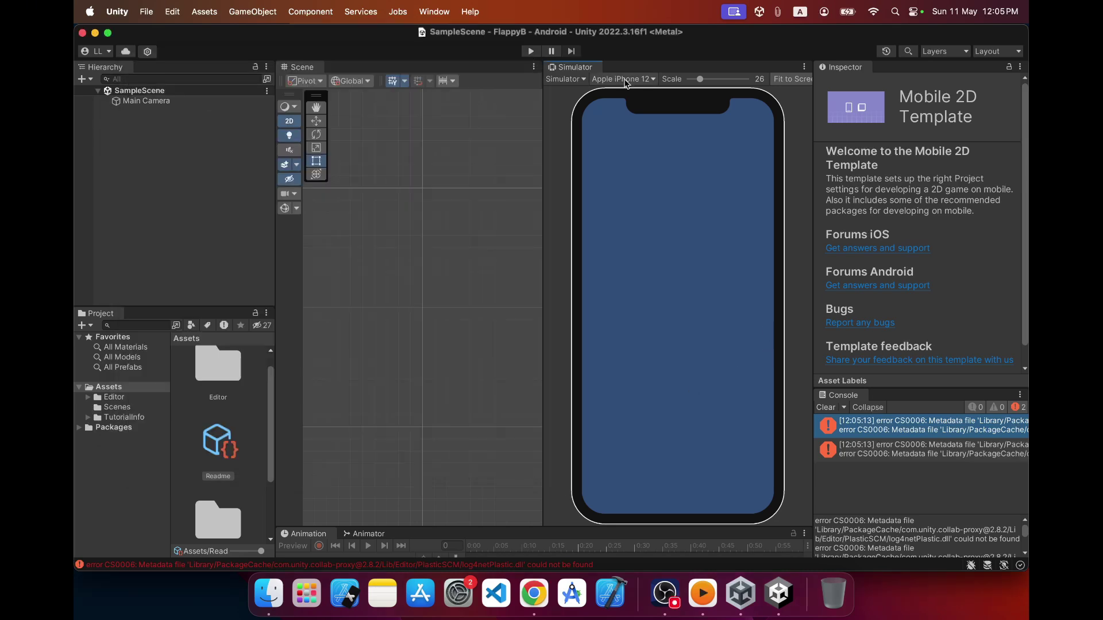
# Try to play the scene, and examine the second console error in a widened Console.
pyautogui.click(530, 51)
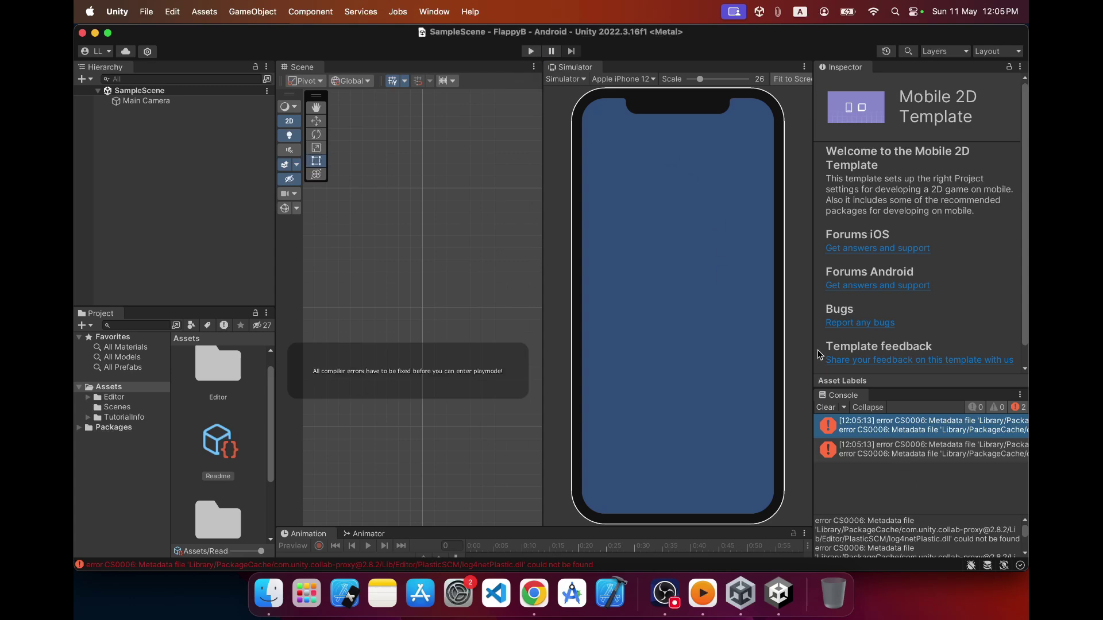
pyautogui.moveTo(815, 347); pyautogui.dragTo(666, 342)
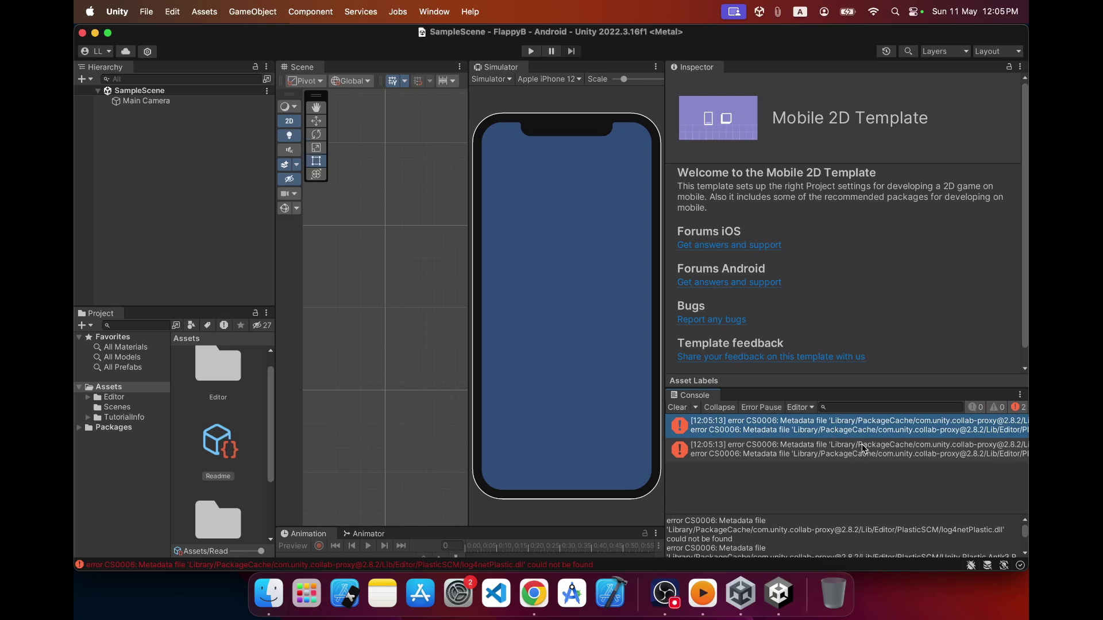
pyautogui.click(876, 454)
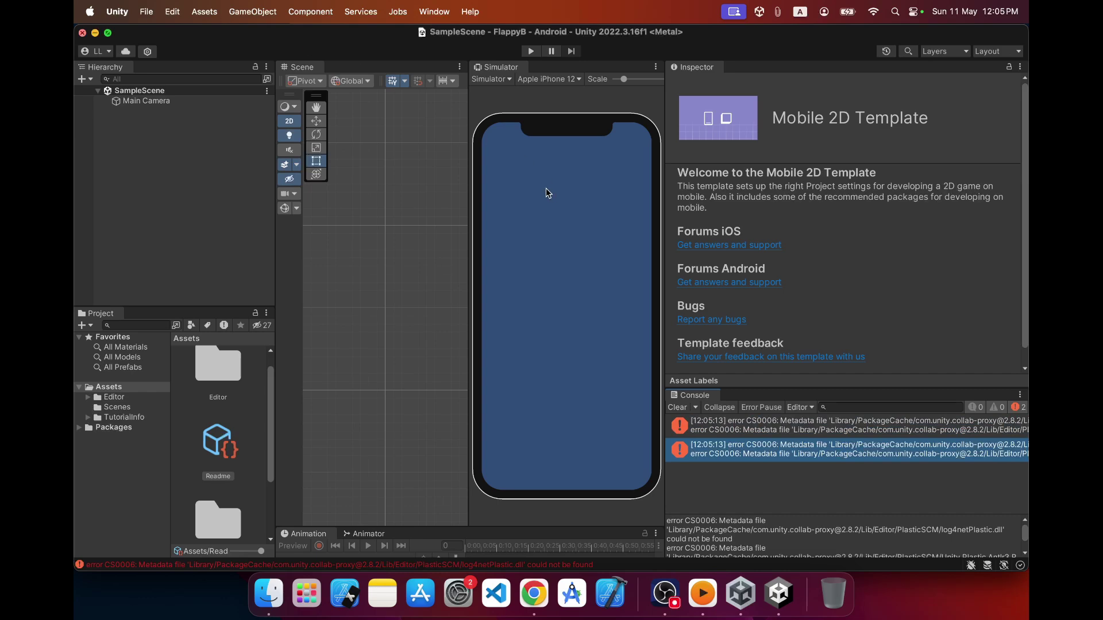
# Restart the editor and rearrange it with a narrower Inspector and Console column in full screen.
pyautogui.click(83, 33)
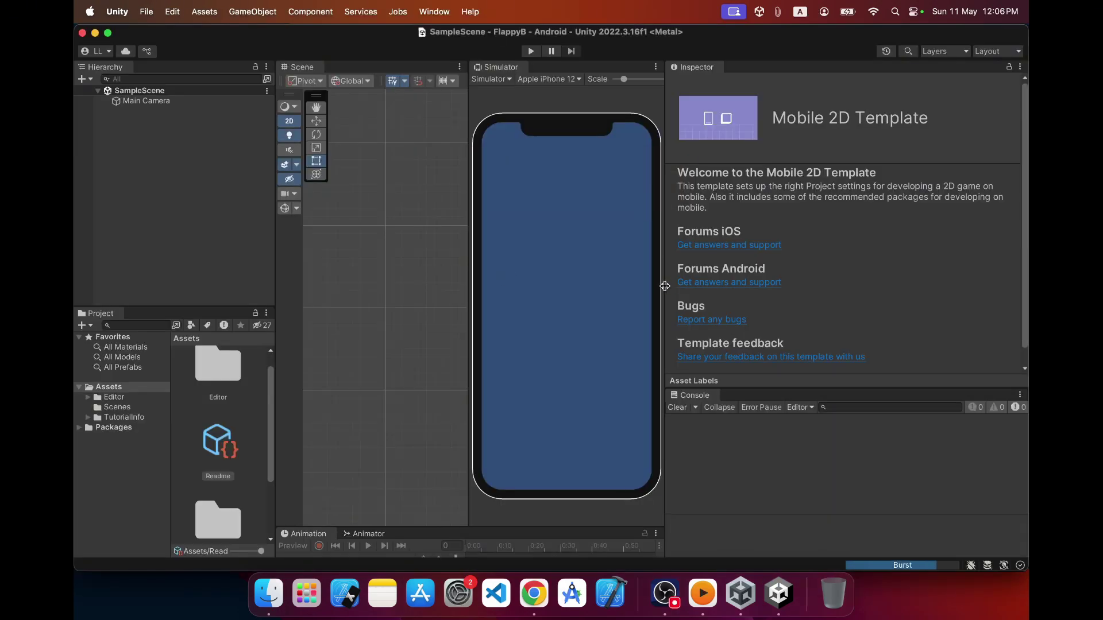
pyautogui.moveTo(665, 285); pyautogui.dragTo(810, 273)
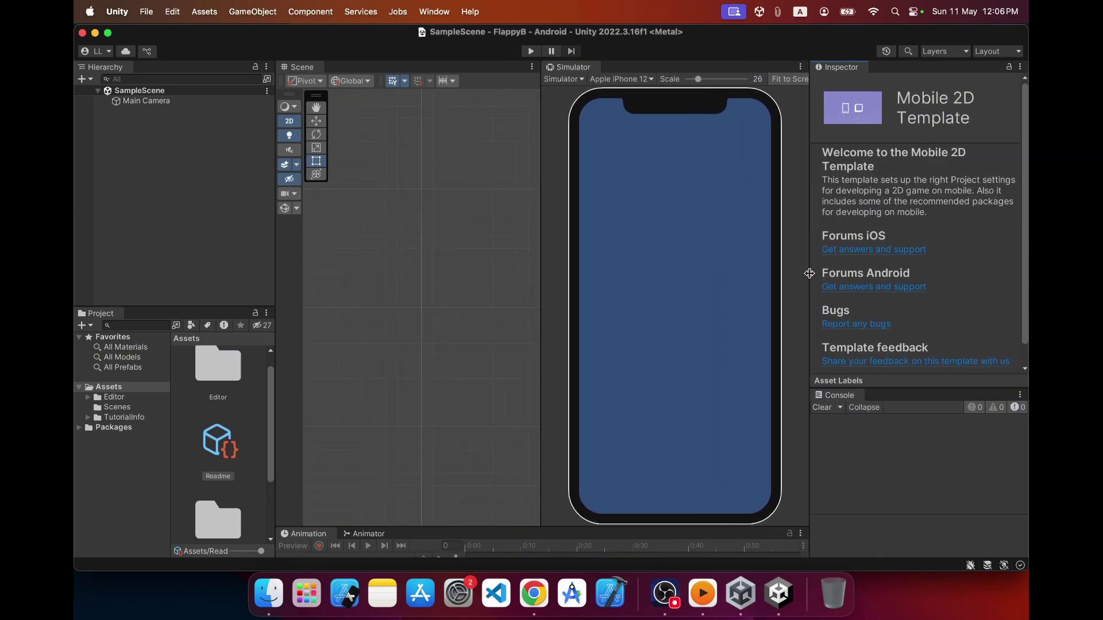
pyautogui.press('ctrl+super+f')
# Browse the project's Editor and Scenes folders and slightly widen the Hierarchy and Project column.
pyautogui.click(115, 412)
pyautogui.click(223, 405)
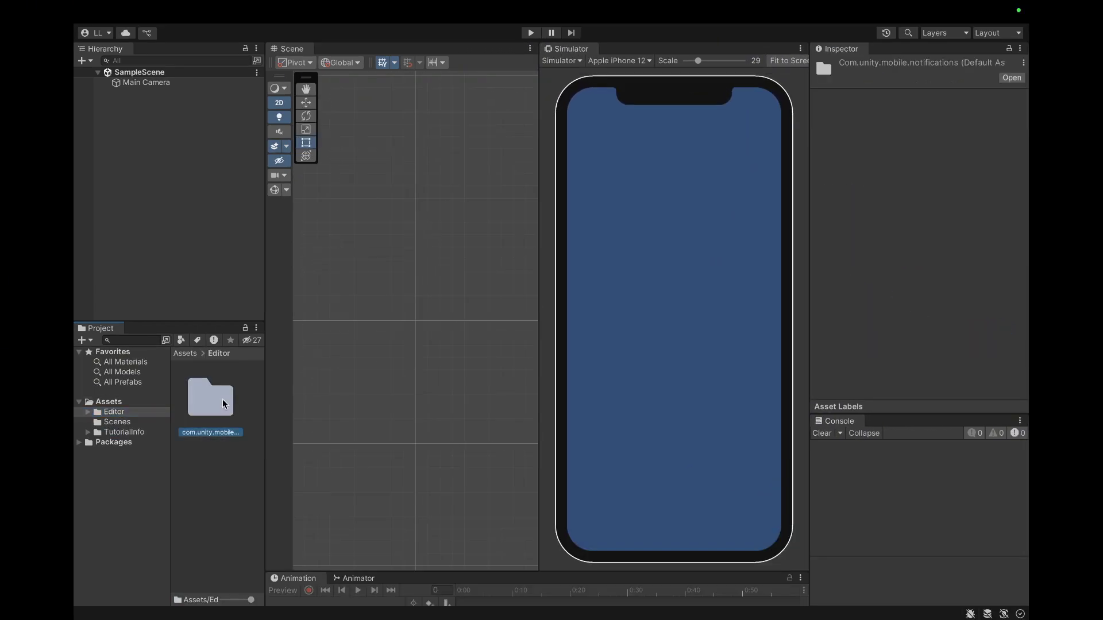
pyautogui.moveTo(265, 409)
pyautogui.mouseDown()
pyautogui.moveTo(337, 401)
pyautogui.moveTo(259, 394)
pyautogui.mouseUp()
pyautogui.click(114, 423)
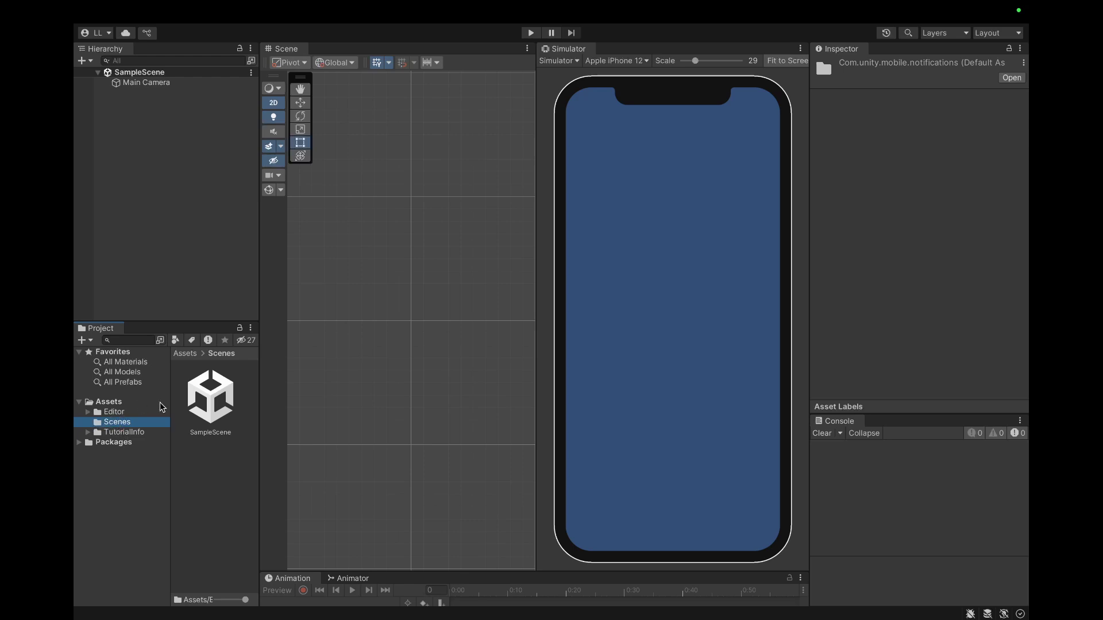
pyautogui.moveTo(260, 270); pyautogui.dragTo(280, 270)
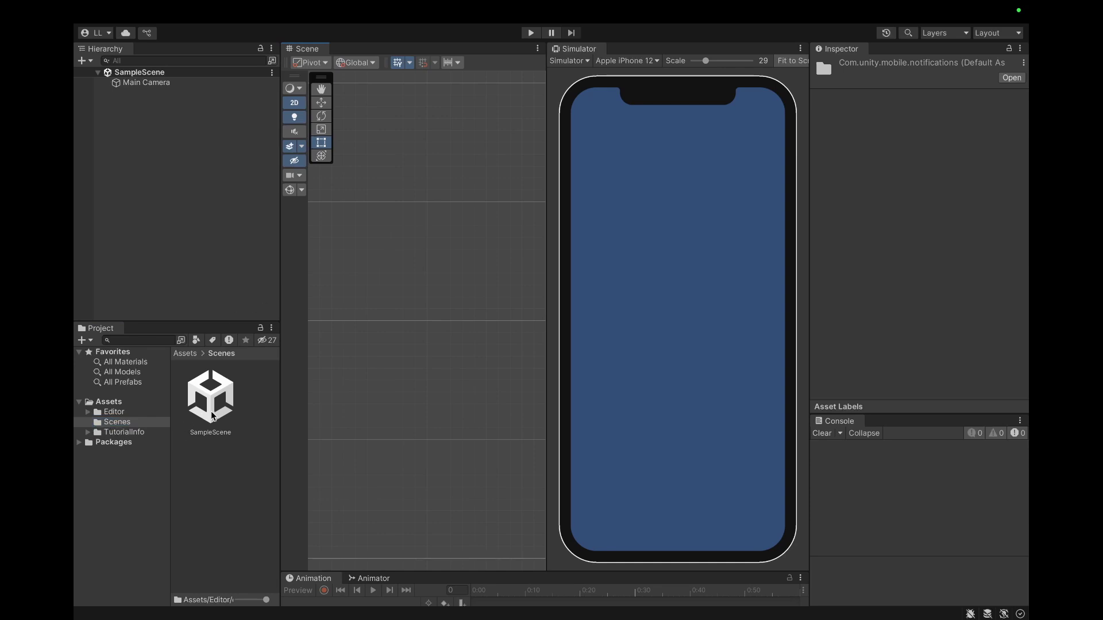
pyautogui.click(209, 386)
pyautogui.rightClick(208, 384)
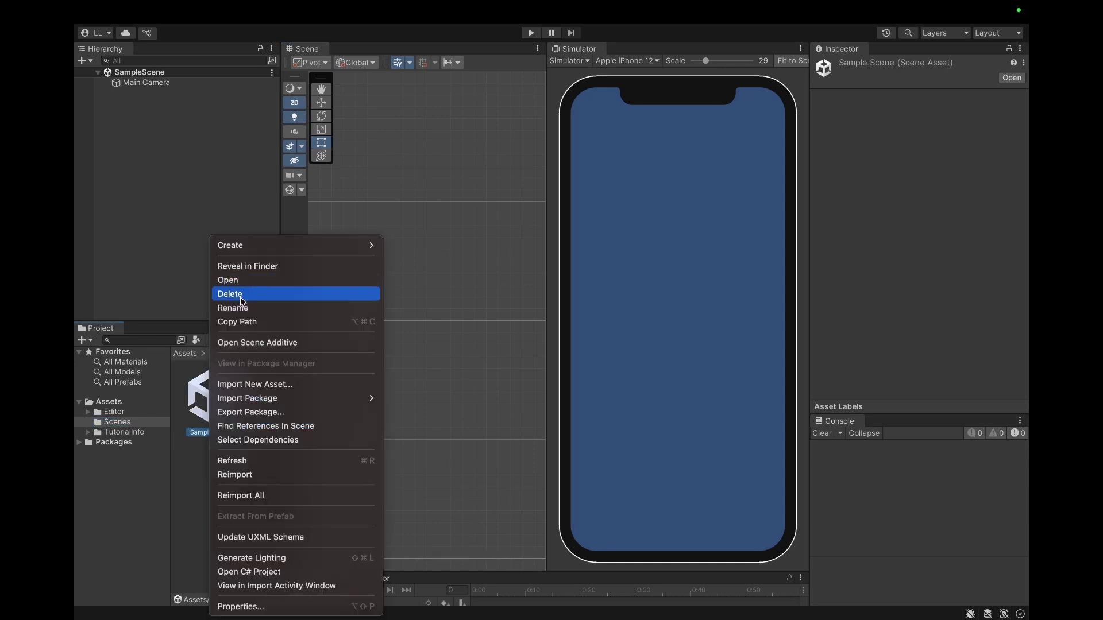
pyautogui.click(224, 496)
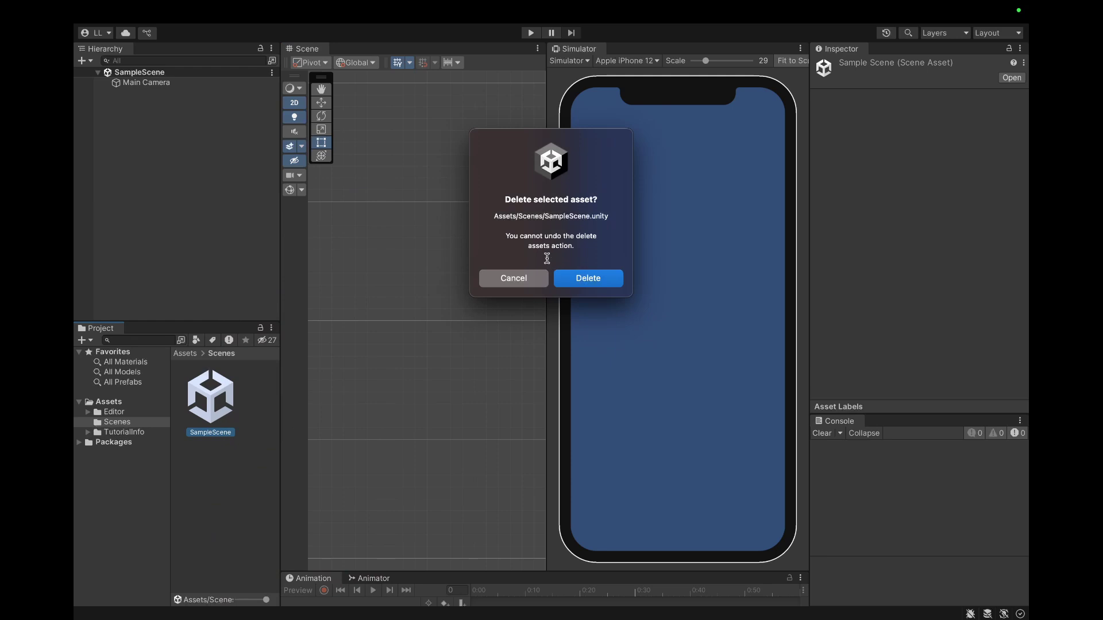
pyautogui.click(527, 276)
# Rename the SampleScene asset in the Scenes folder as Main.
pyautogui.rightClick(234, 393)
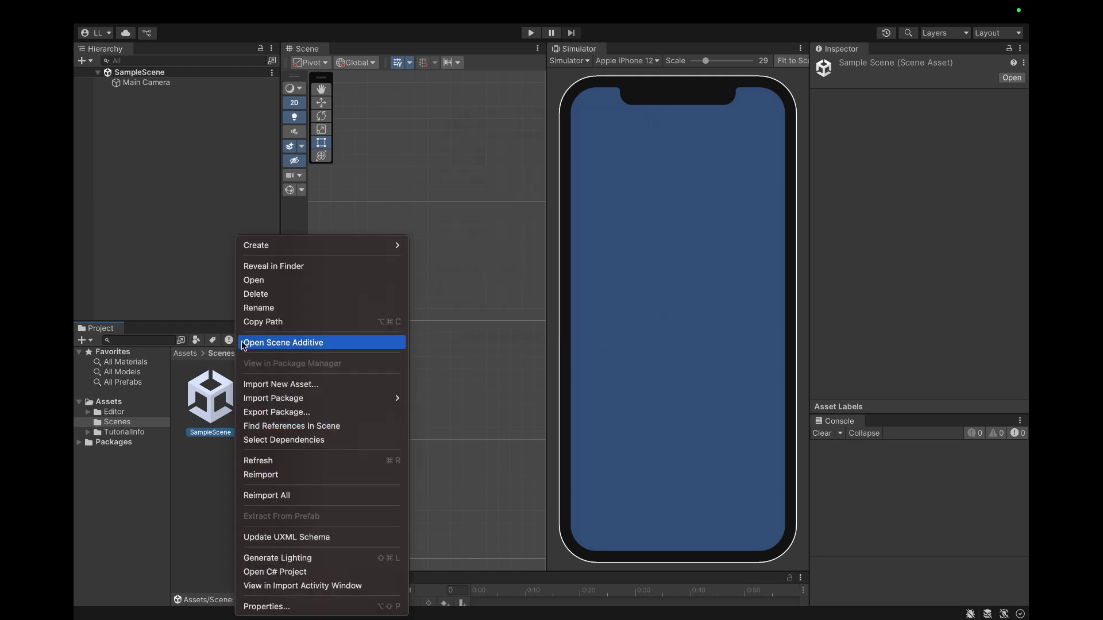
pyautogui.click(281, 304)
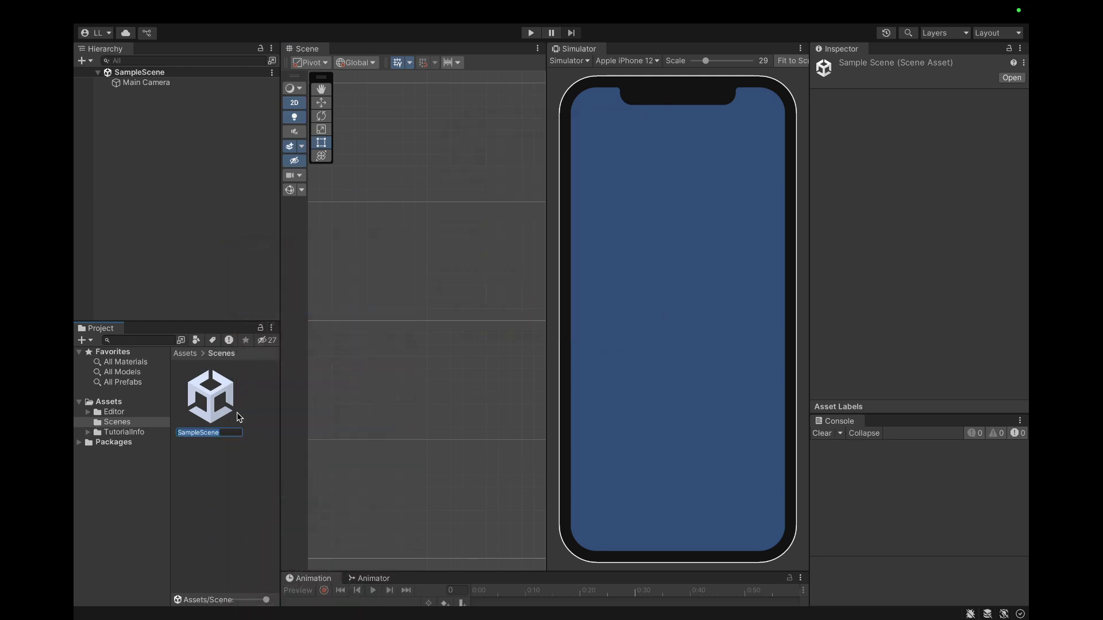
pyautogui.write('Game')
pyautogui.hotkey('ctrl', 'a')
pyautogui.write('Main')
pyautogui.press('Return')
pyautogui.click(204, 158)
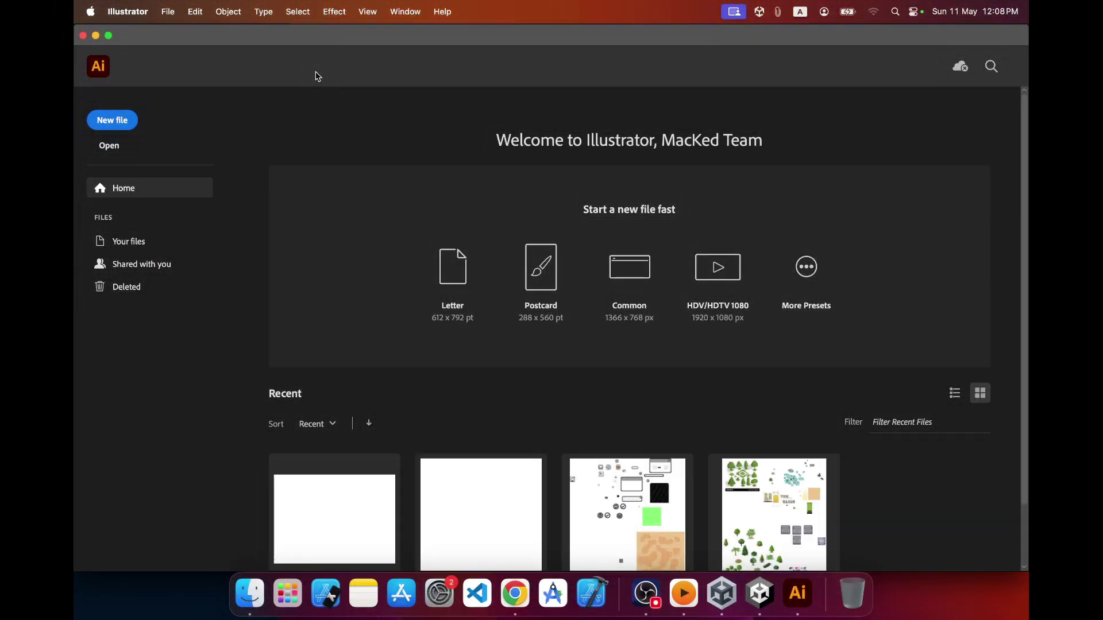
# Look over Illustrator's start screen and open the settings for a new document.
pyautogui.scroll(-2, 494, 261)
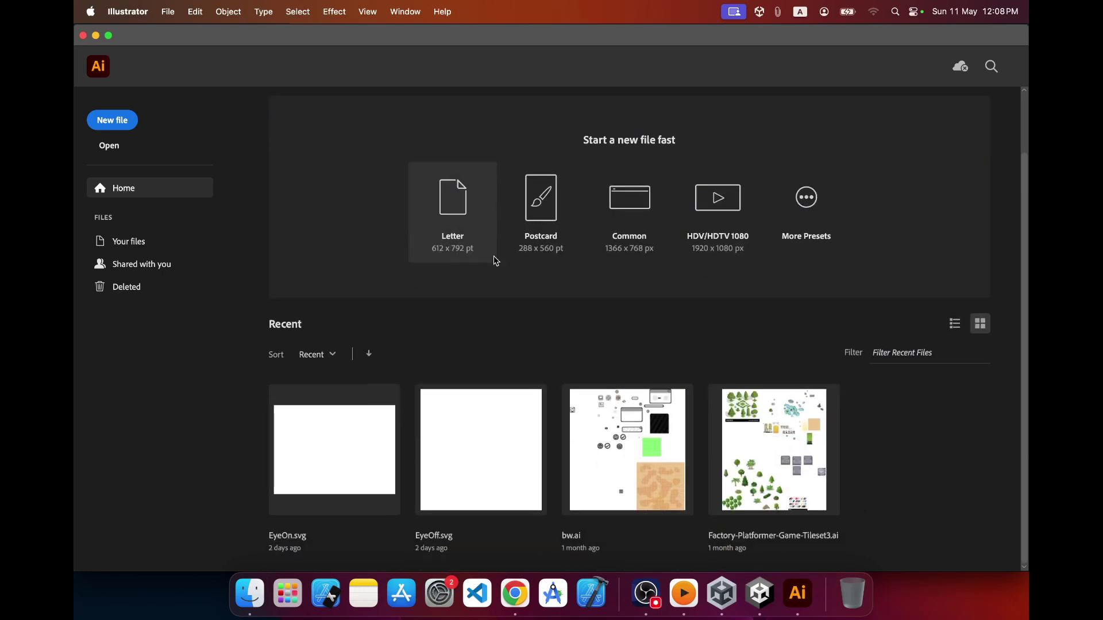
pyautogui.scroll(2, 495, 262)
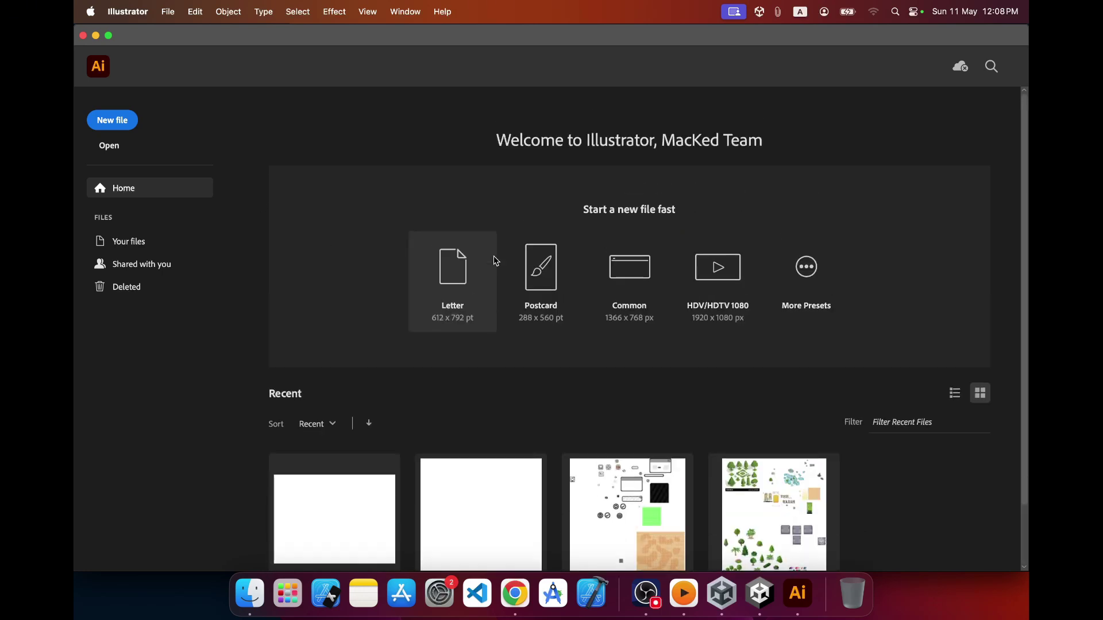
pyautogui.click(114, 121)
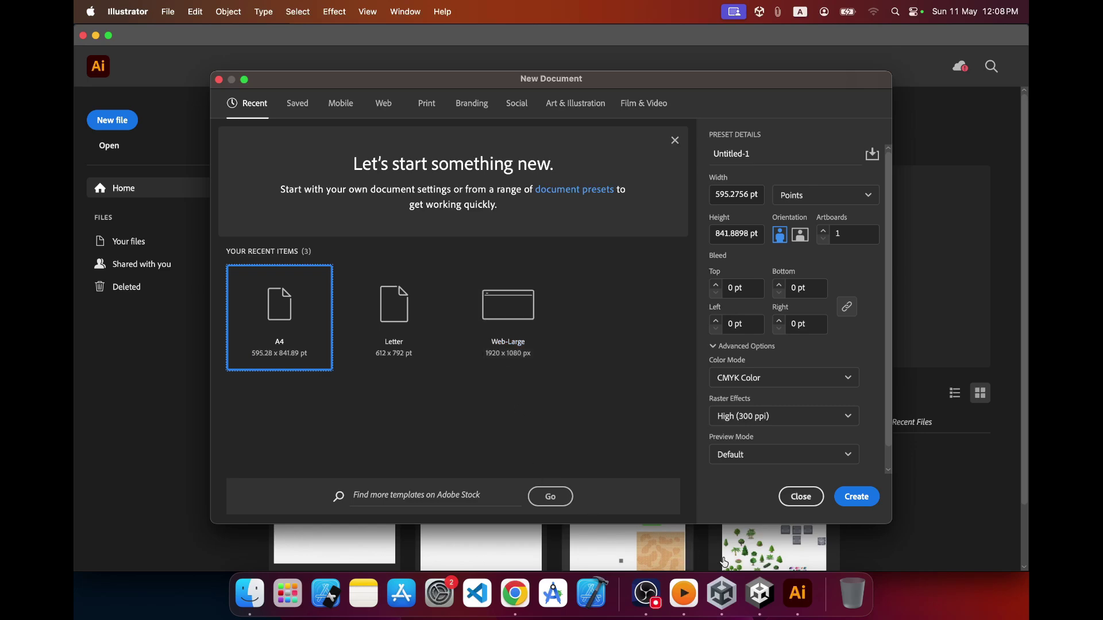
# Switch back to Unity, create a folder named resources in Assets and select it.
pyautogui.click(757, 596)
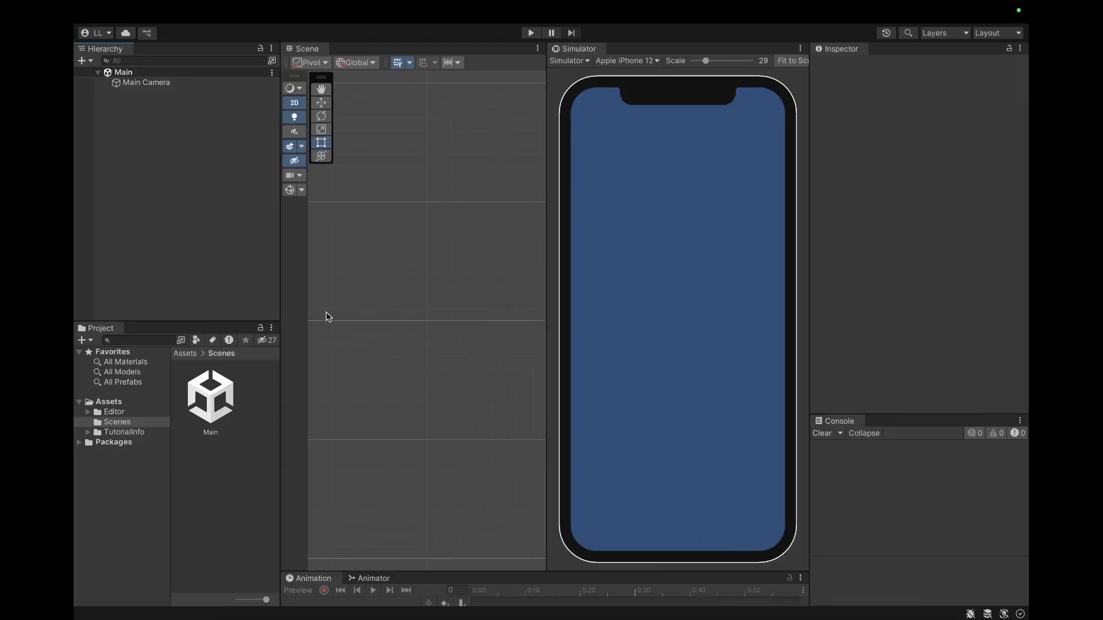
pyautogui.click(127, 407)
pyautogui.rightClick(128, 407)
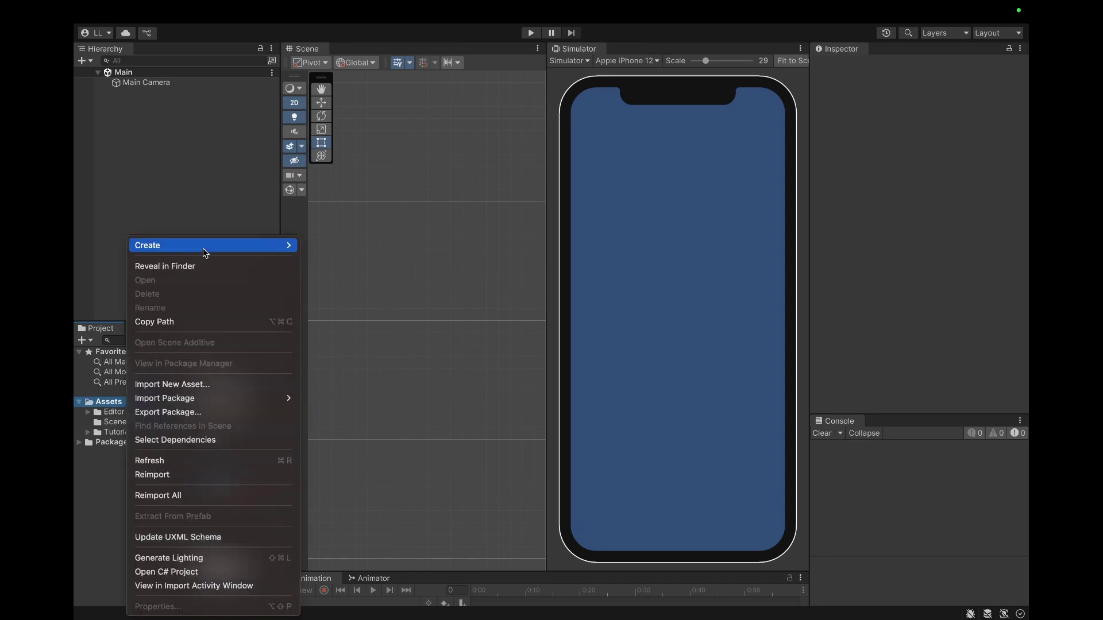
pyautogui.moveTo(202, 248)
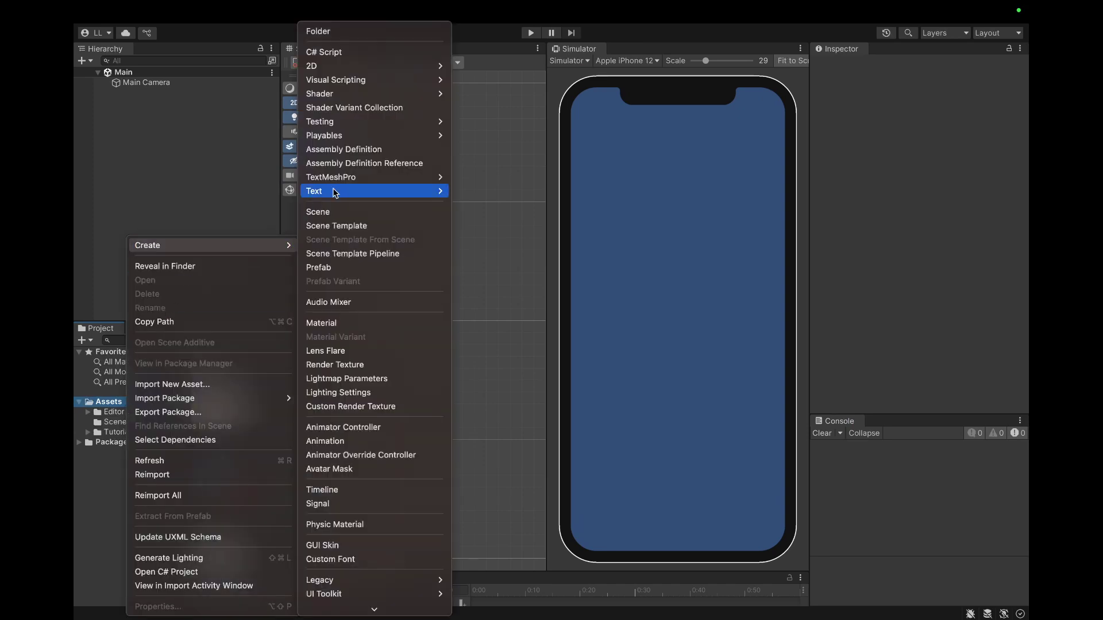
pyautogui.click(373, 31)
pyautogui.write('resources')
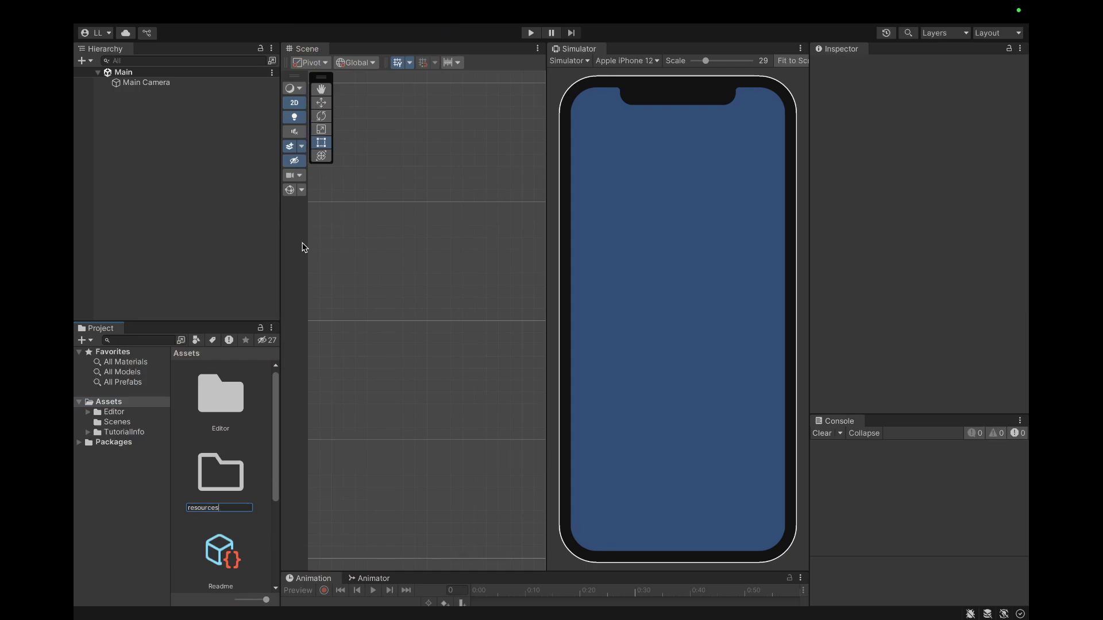
pyautogui.press('Return')
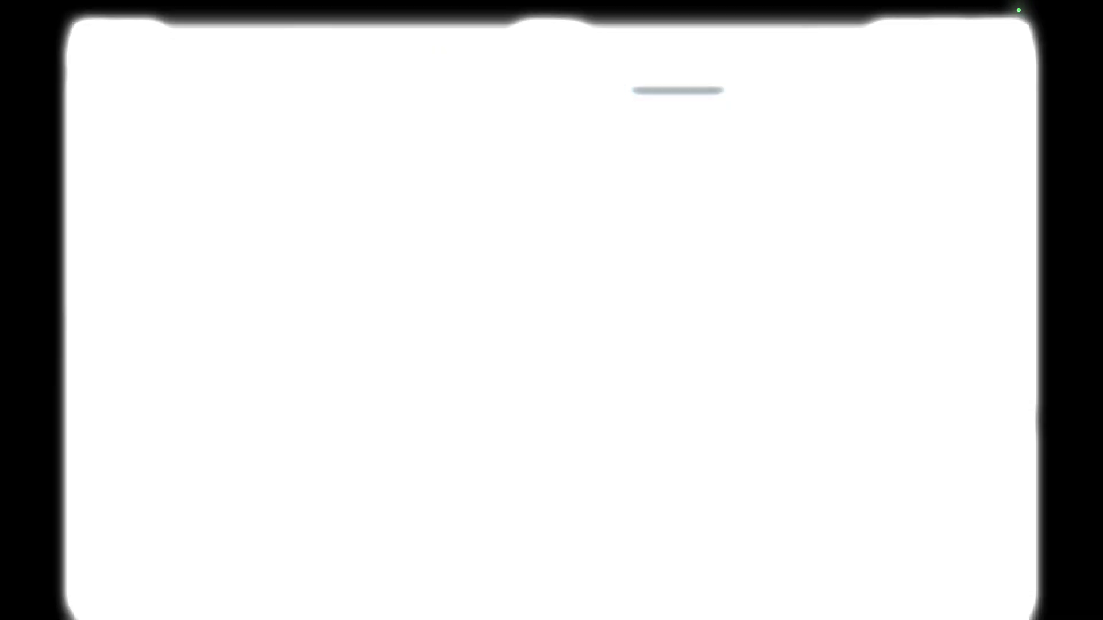
pyautogui.click(222, 478)
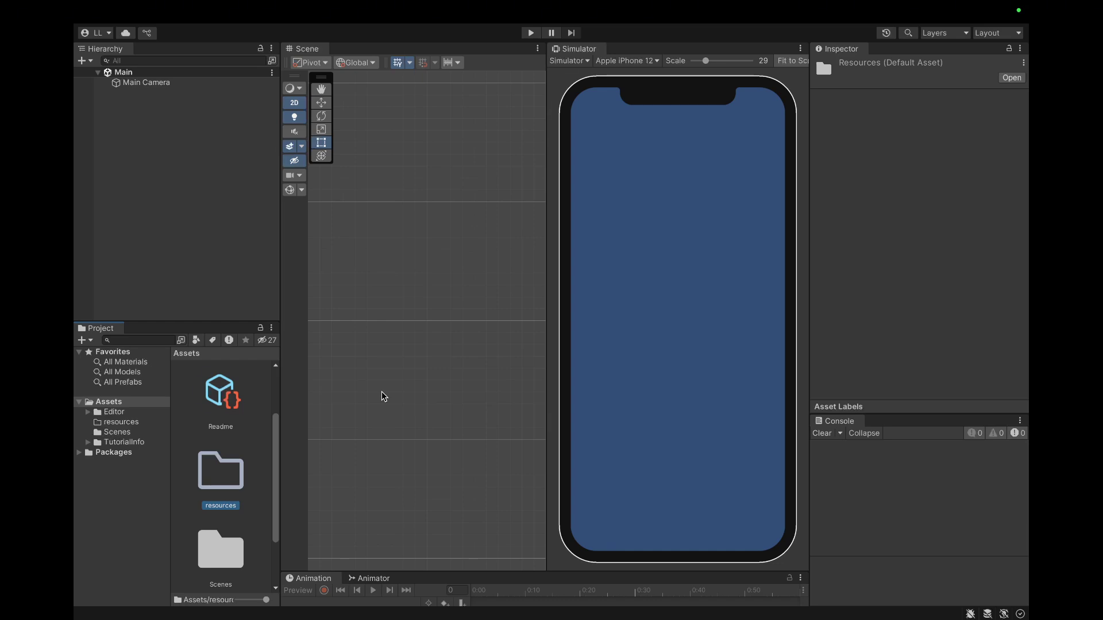
# Switch to GitHub in the browser and start a new repository named FlappyB with the description "Flappy bird game".
pyautogui.hotkey('ctrl', 'Right')
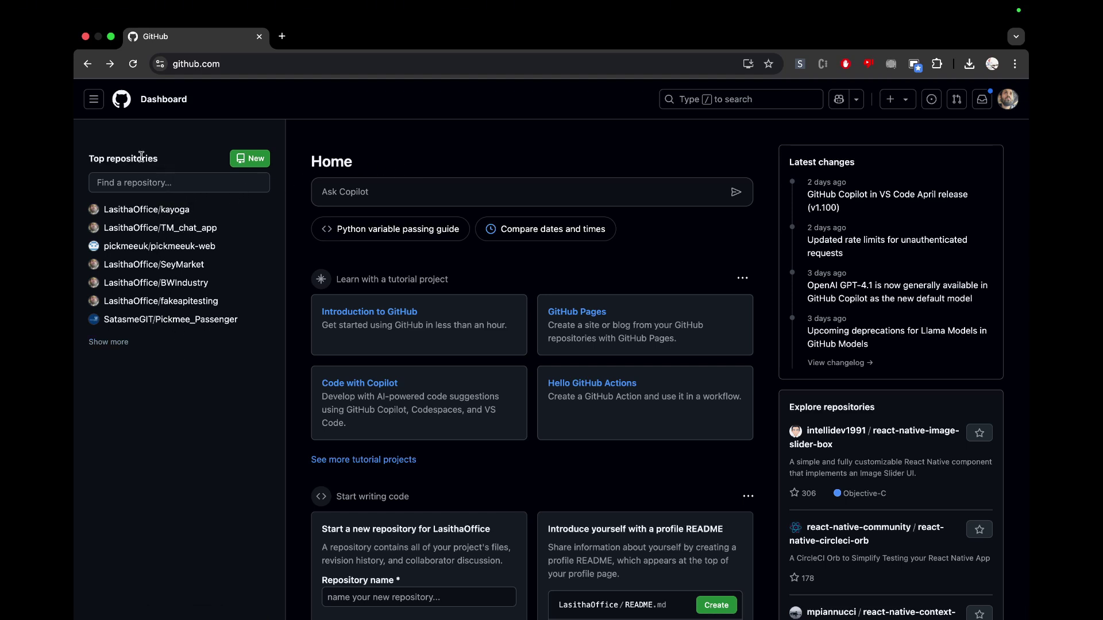
pyautogui.click(246, 163)
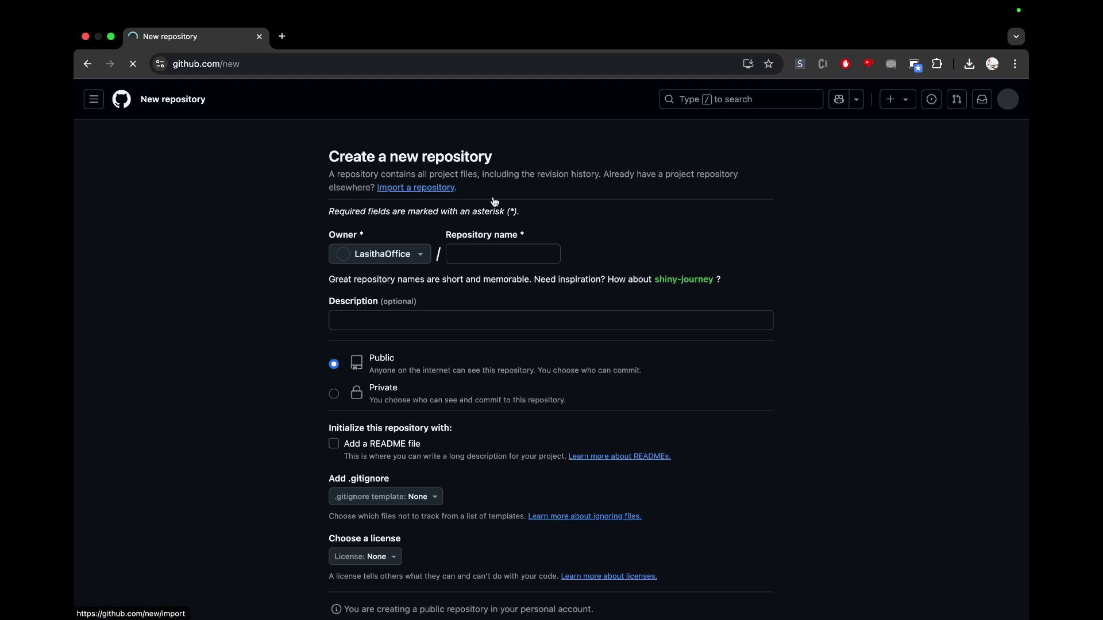
pyautogui.click(469, 253)
pyautogui.write('Fla')
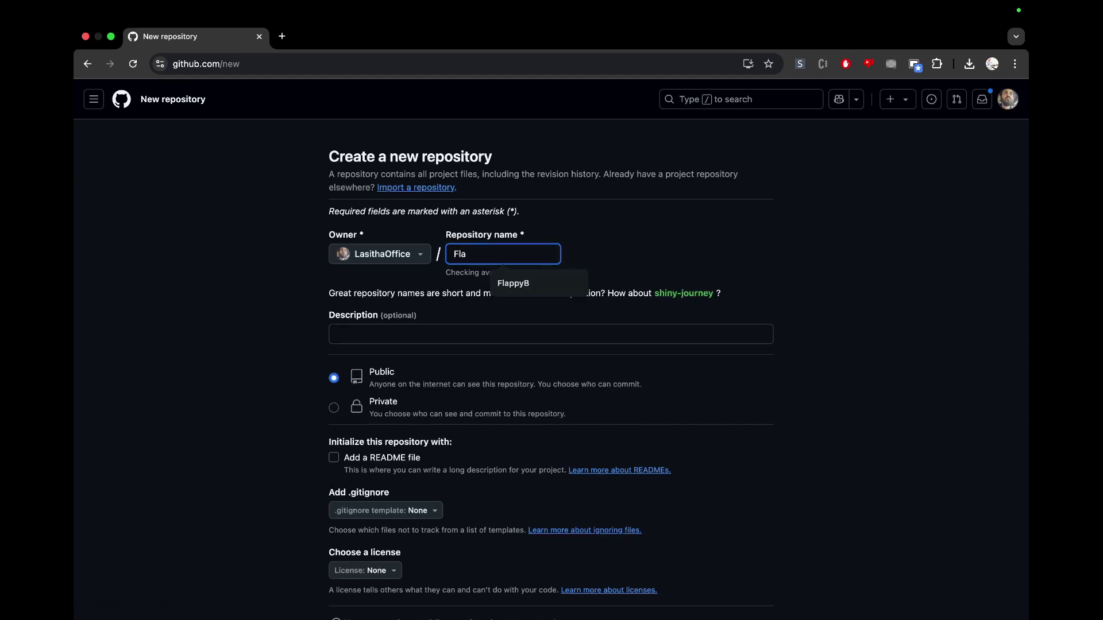
pyautogui.click(513, 283)
pyautogui.click(413, 337)
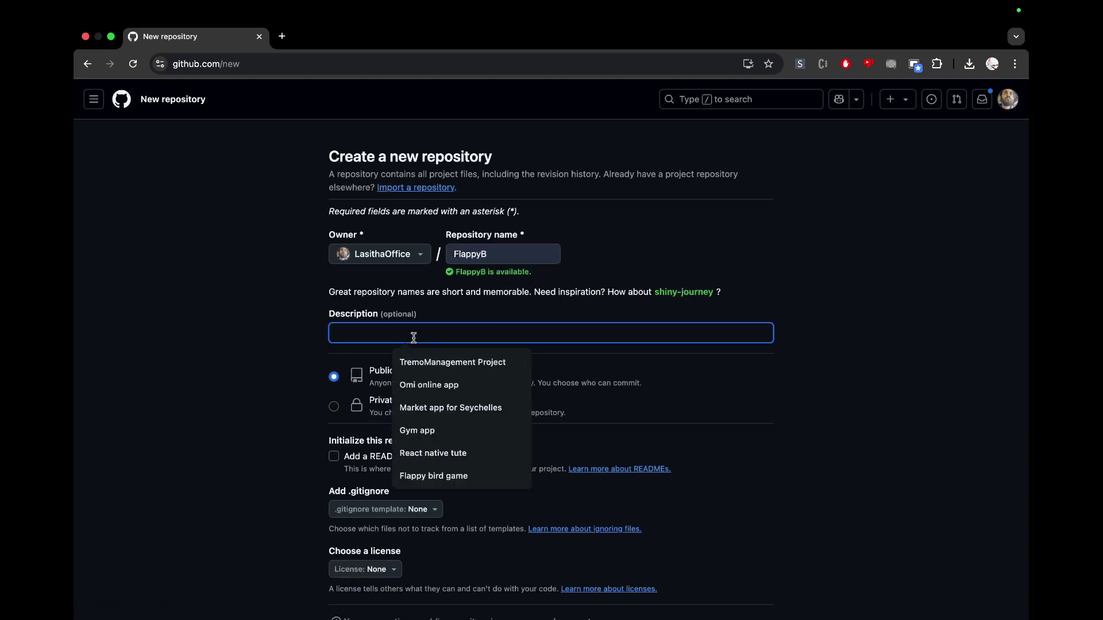
pyautogui.write('Flappy bird game')
pyautogui.click(305, 353)
# Set the new repository's visibility to private and include a README file.
pyautogui.scroll(-3, 438, 335)
pyautogui.click(334, 339)
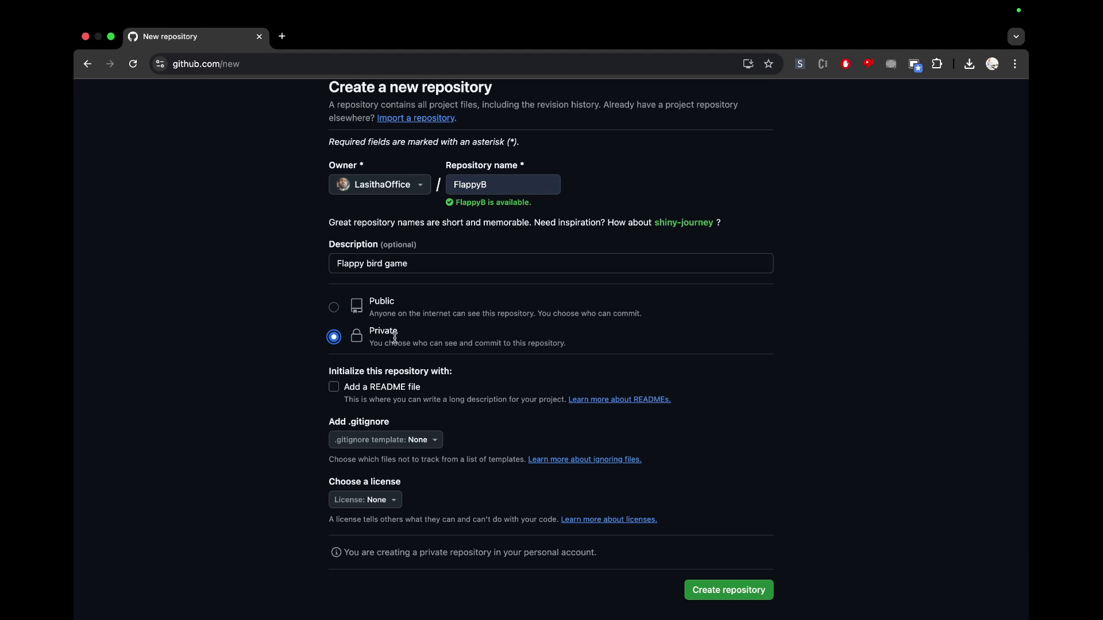
pyautogui.scroll(-3, 415, 339)
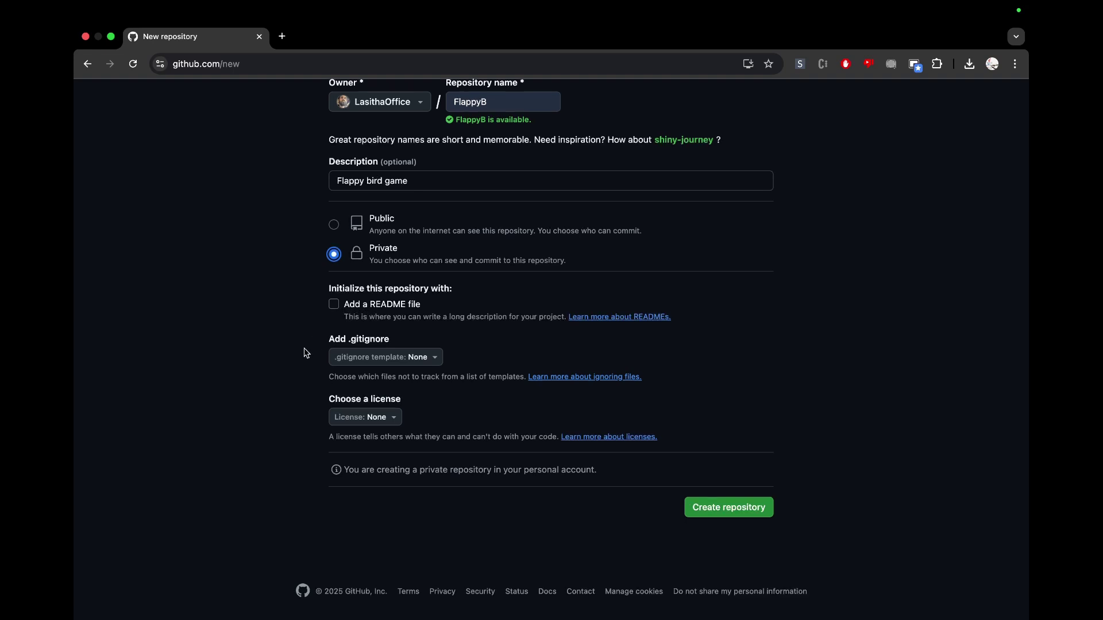
pyautogui.scroll(-1, 309, 347)
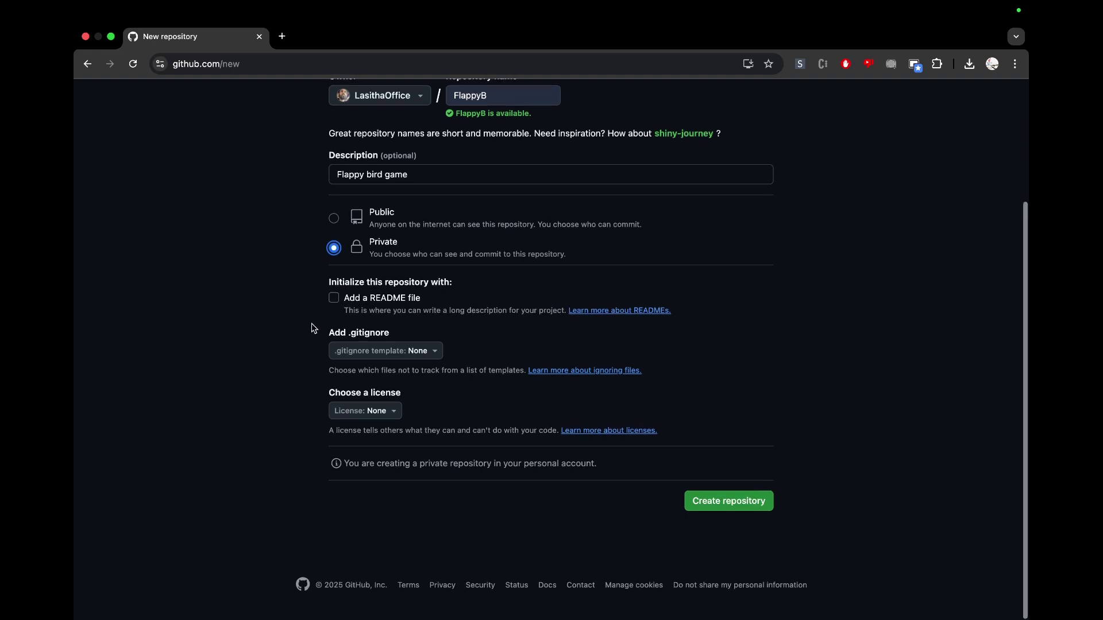
pyautogui.click(333, 301)
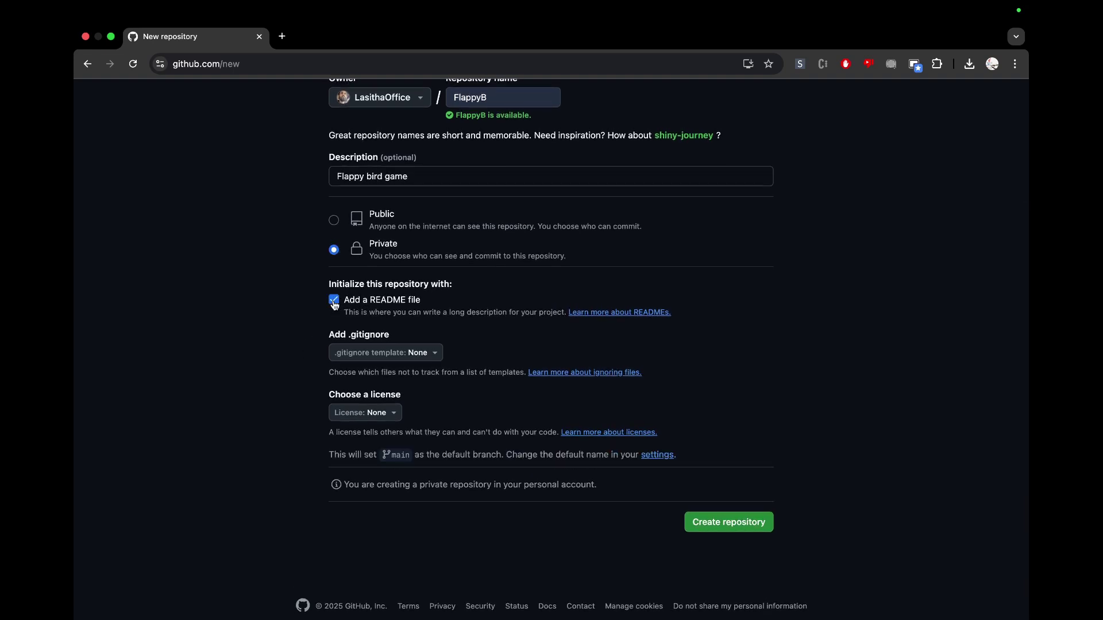
# Choose the Unity .gitignore template and create the repository.
pyautogui.click(416, 356)
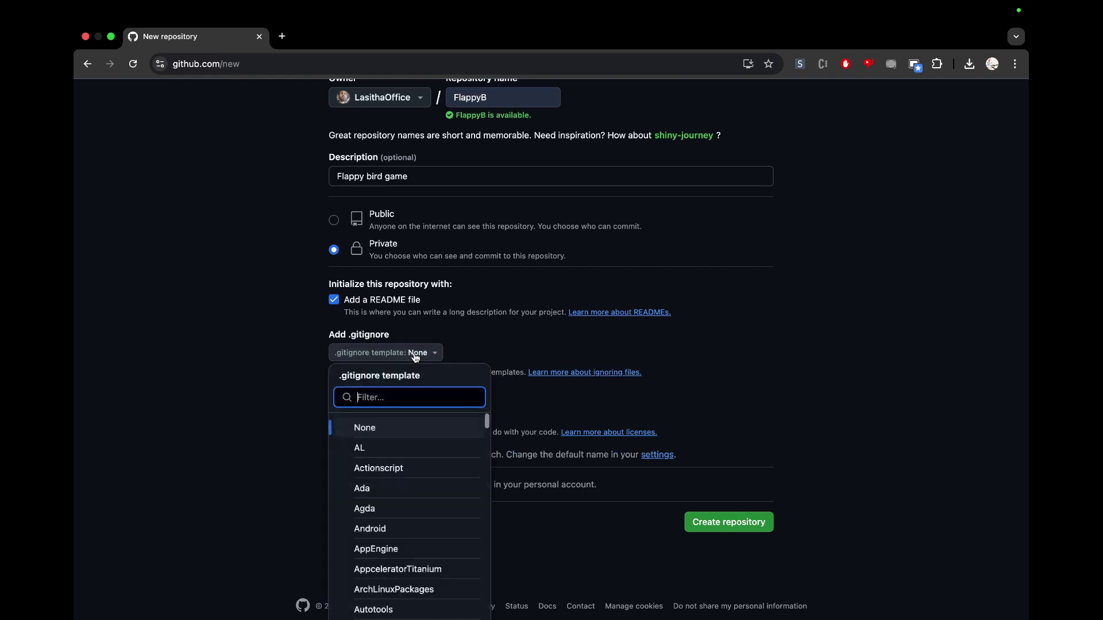
pyautogui.write('unit')
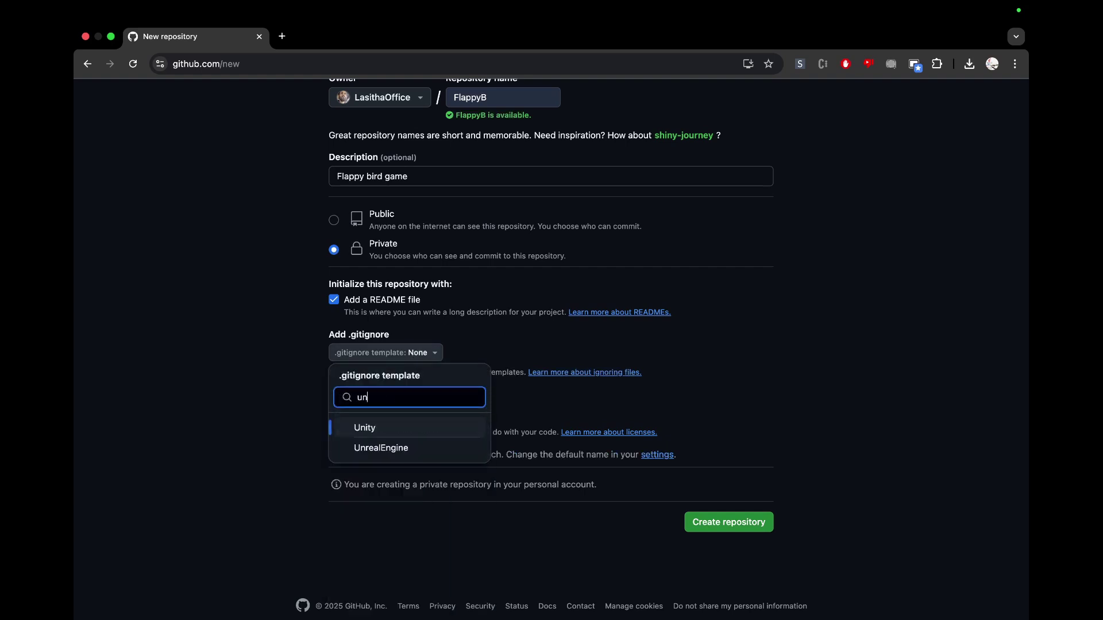
pyautogui.click(395, 427)
pyautogui.scroll(2, 717, 461)
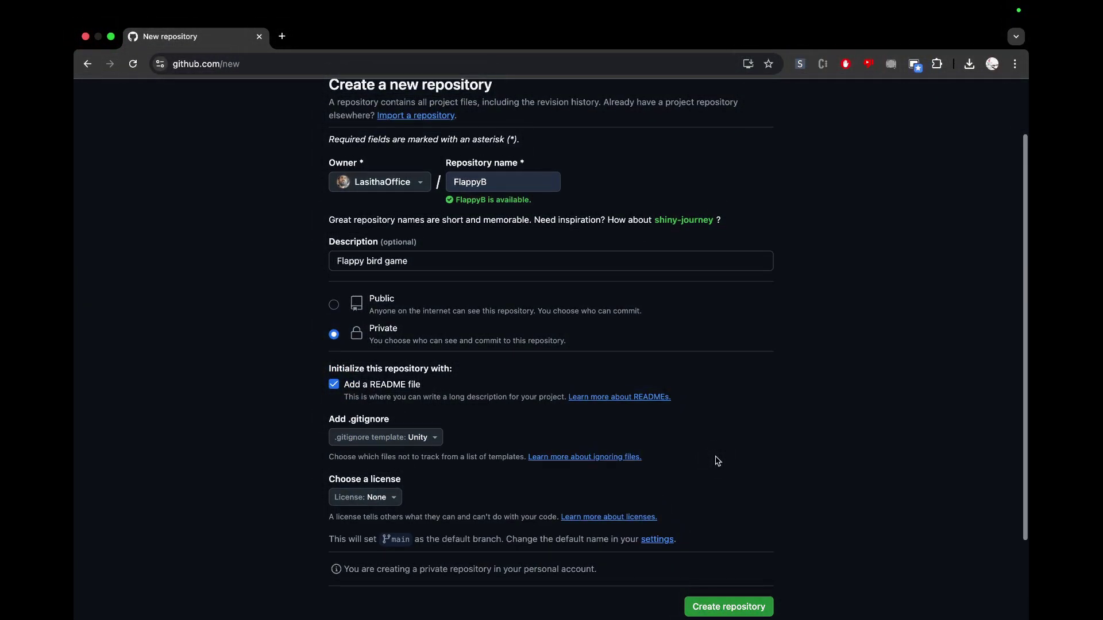
pyautogui.scroll(-2, 716, 460)
pyautogui.click(733, 509)
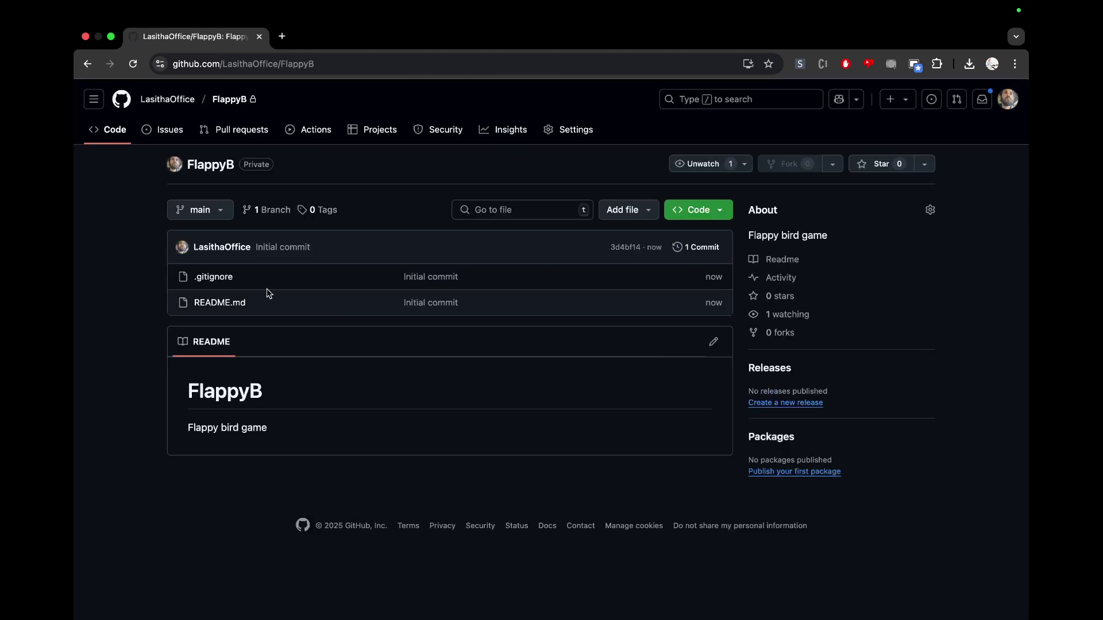
# Open the repository's .gitignore file and look through its ignored paths, highlighting the Library entry.
pyautogui.click(216, 280)
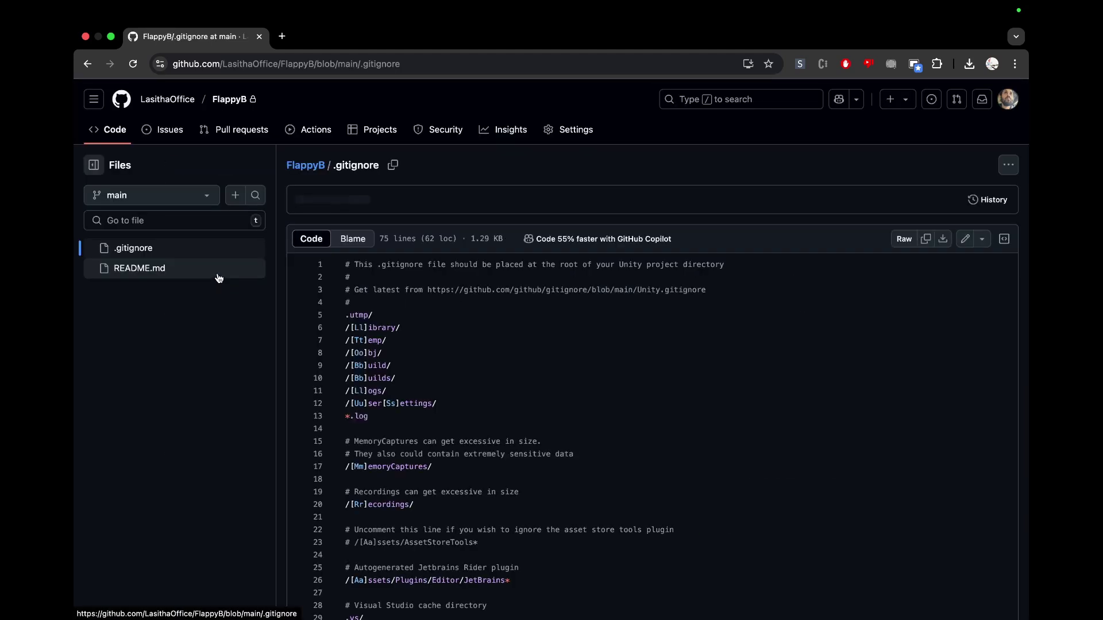
pyautogui.scroll(-10, 502, 369)
pyautogui.scroll(15, 503, 368)
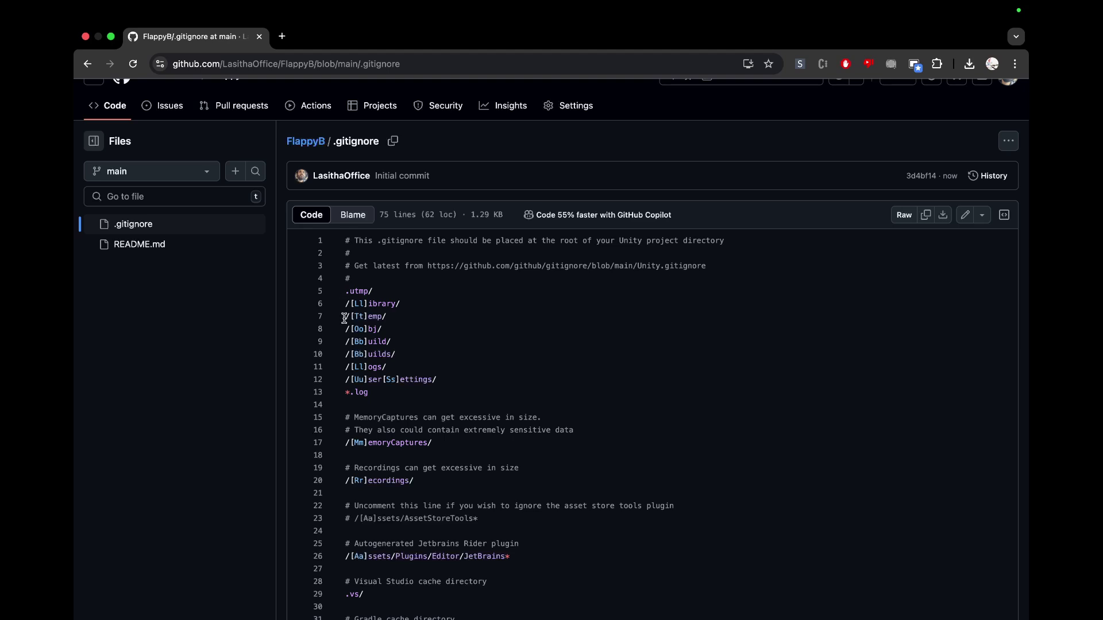
pyautogui.moveTo(406, 309); pyautogui.dragTo(347, 307)
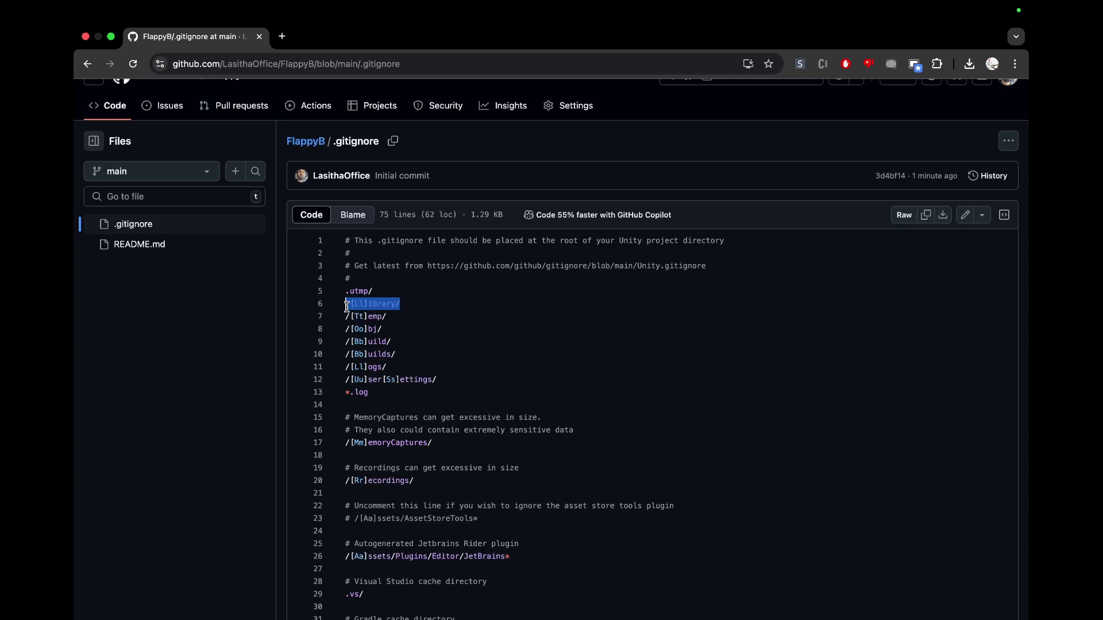
pyautogui.scroll(-10, 425, 392)
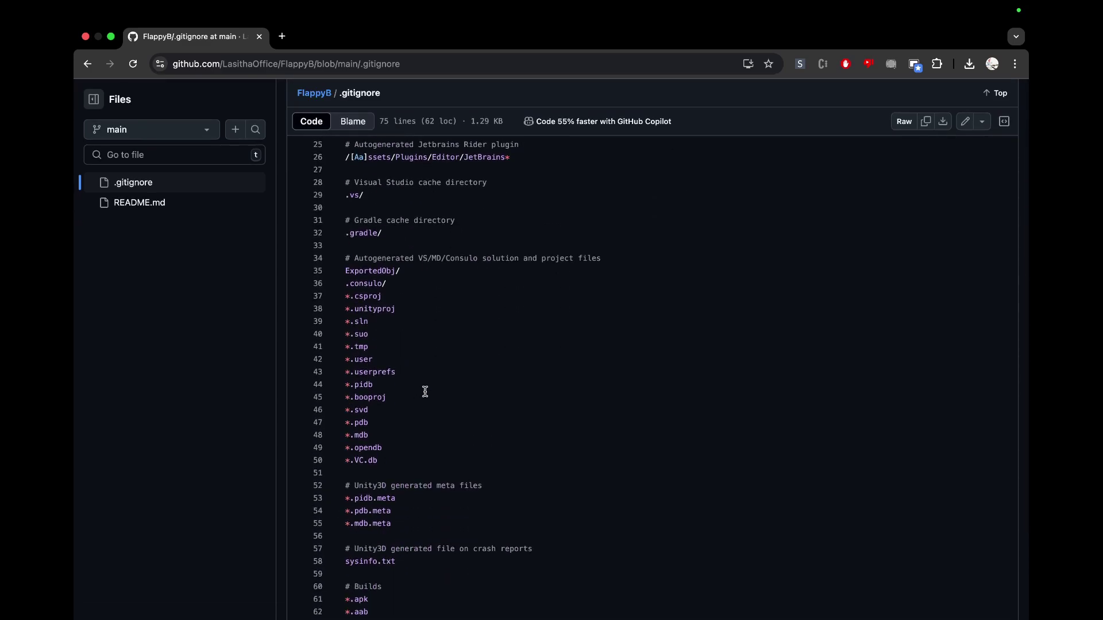
pyautogui.scroll(10, 425, 392)
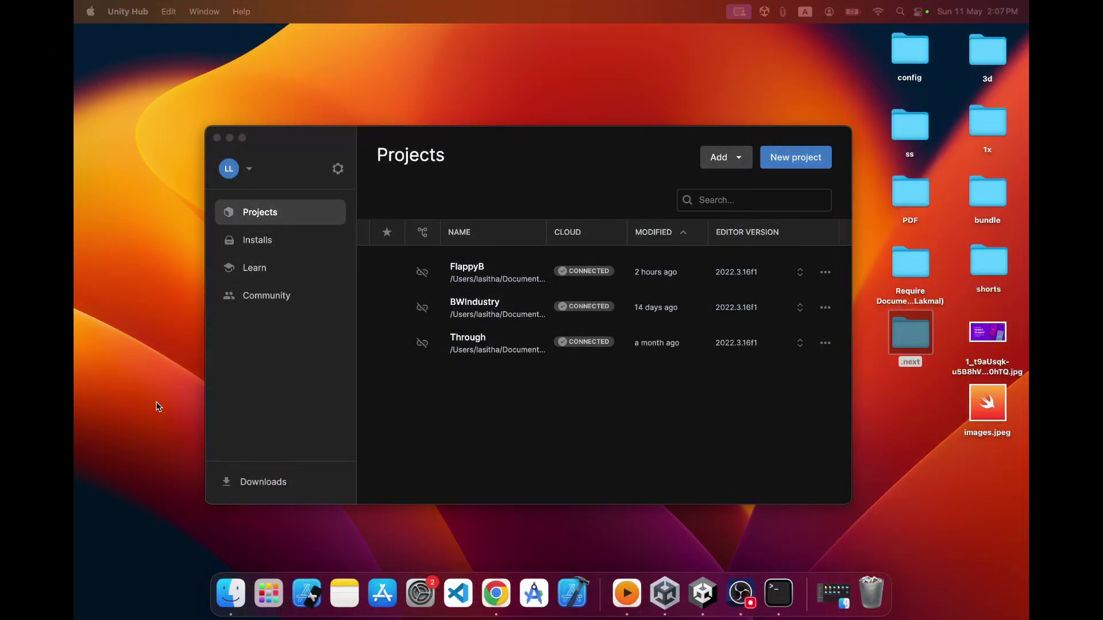
# Switch to the desktop, find and open Terminal, and move its window slightly lower.
pyautogui.click(268, 593)
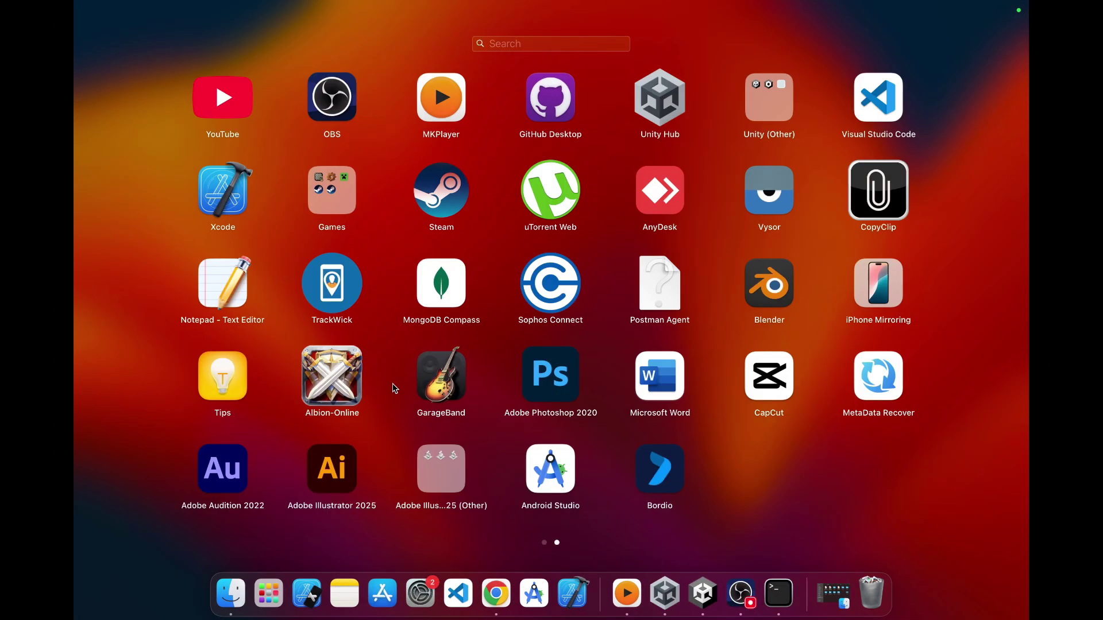
pyautogui.write('termin')
pyautogui.click(547, 103)
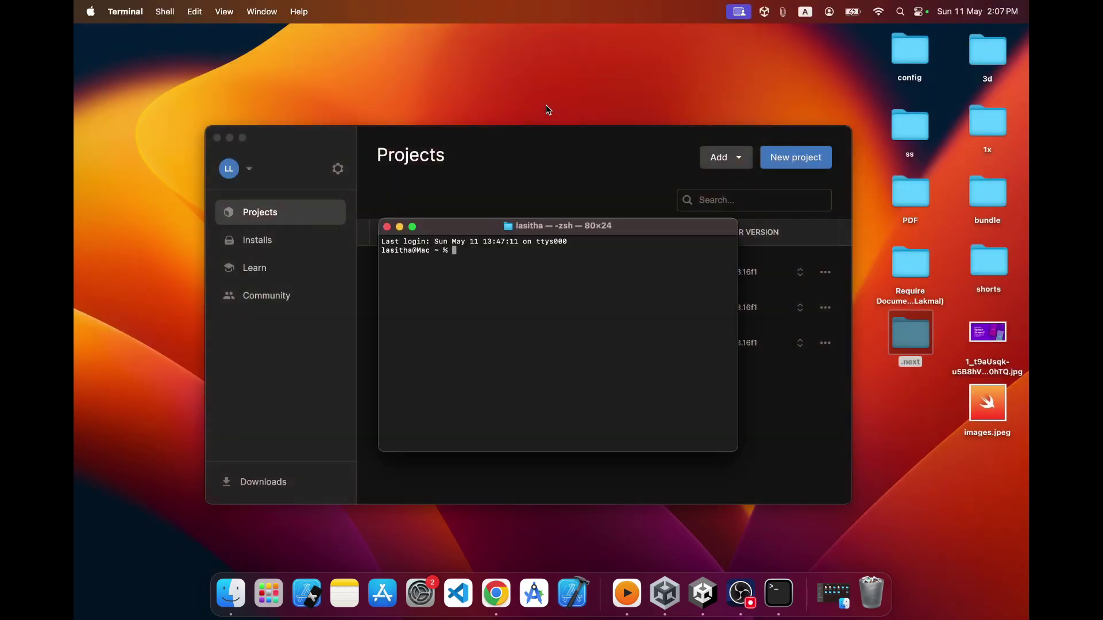
pyautogui.moveTo(610, 228); pyautogui.dragTo(610, 271)
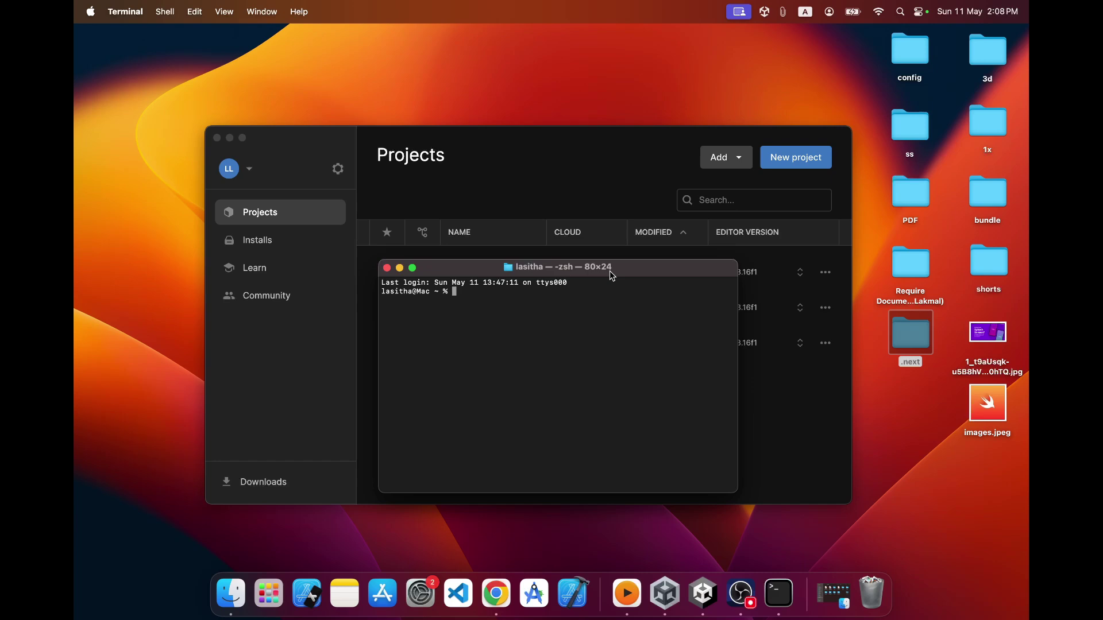
# Run git to check that it is available, read through its command help and clear the terminal.
pyautogui.write('git')
pyautogui.press('Return')
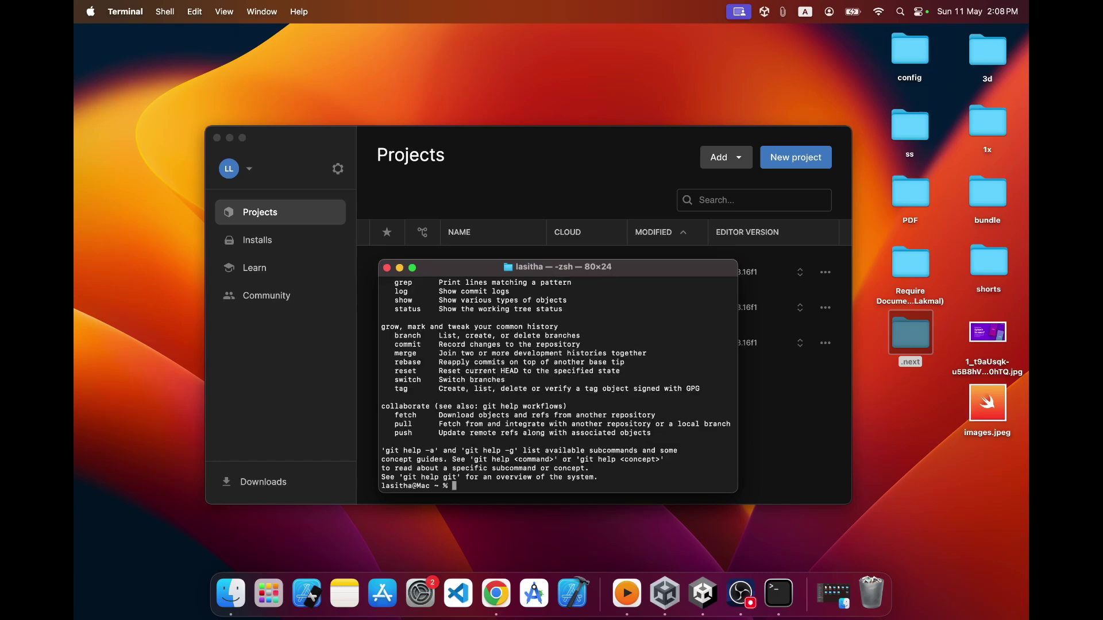
pyautogui.scroll(5, 563, 309)
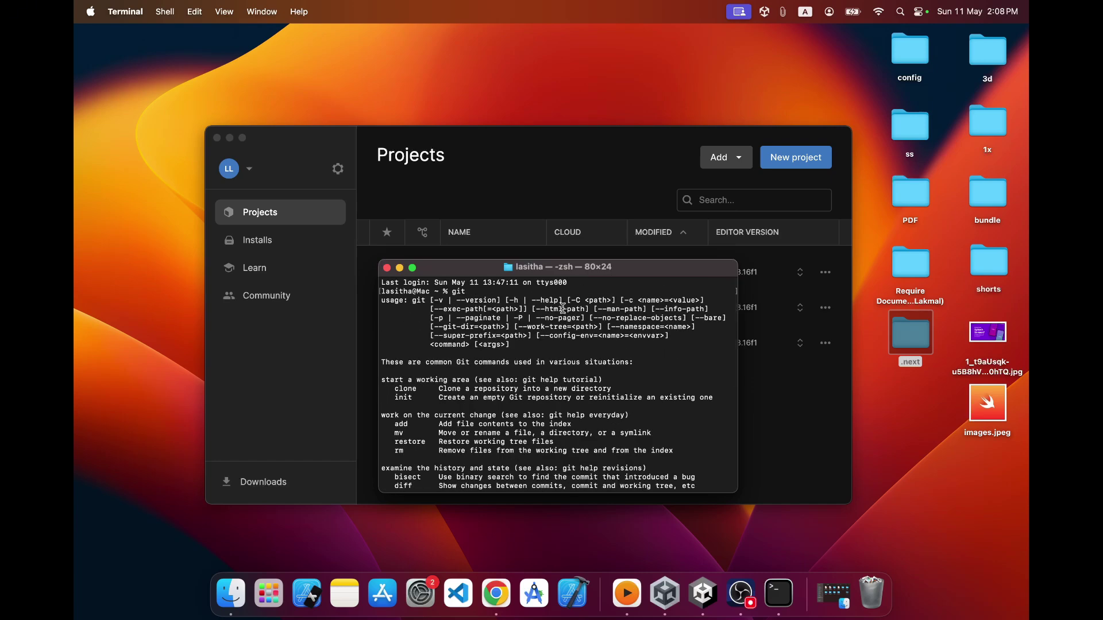
pyautogui.scroll(-5, 563, 309)
pyautogui.scroll(5, 563, 308)
pyautogui.scroll(-5, 563, 309)
pyautogui.write('clear')
pyautogui.press('Return')
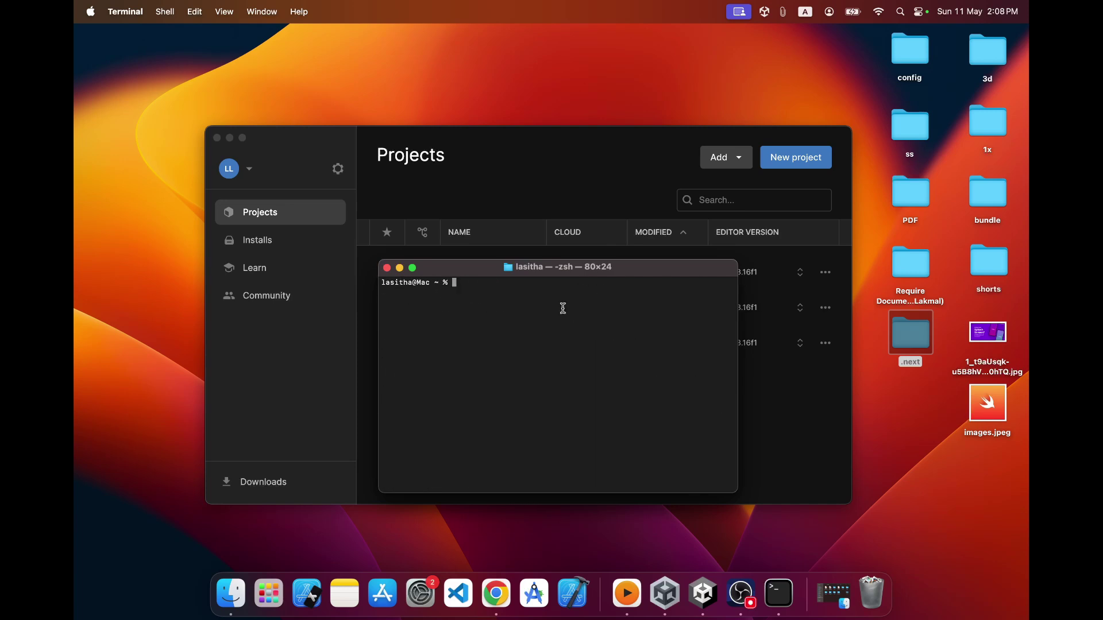
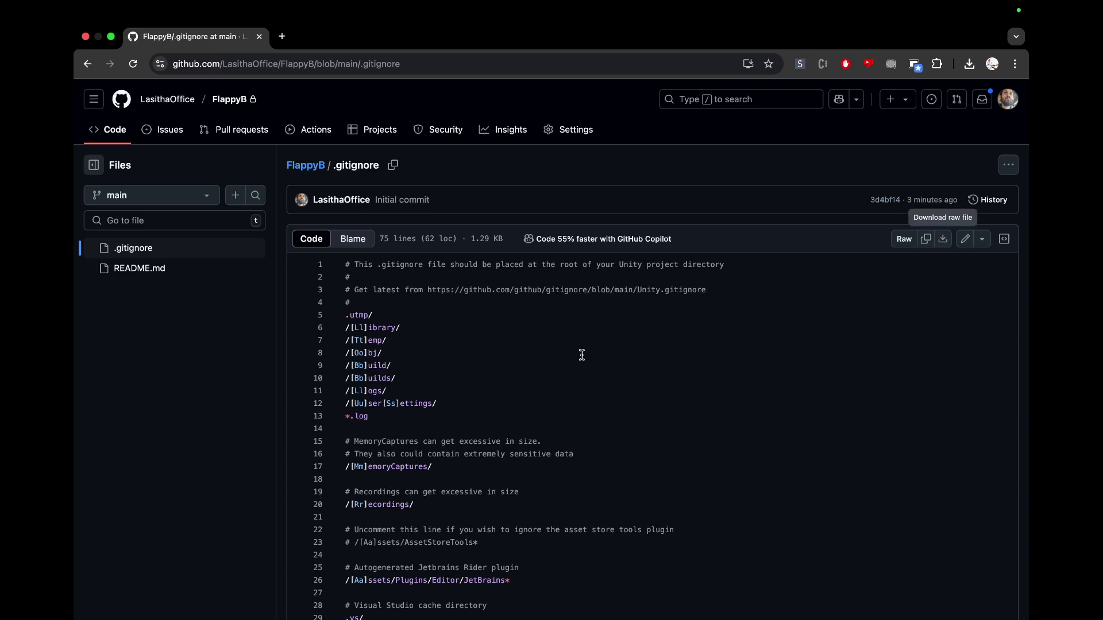
# Return to the desktop, place gitignore.txt in free space and rename it .gitignore, confirming removal of the .txt extension.
pyautogui.hotkey('ctrl', 'Left')
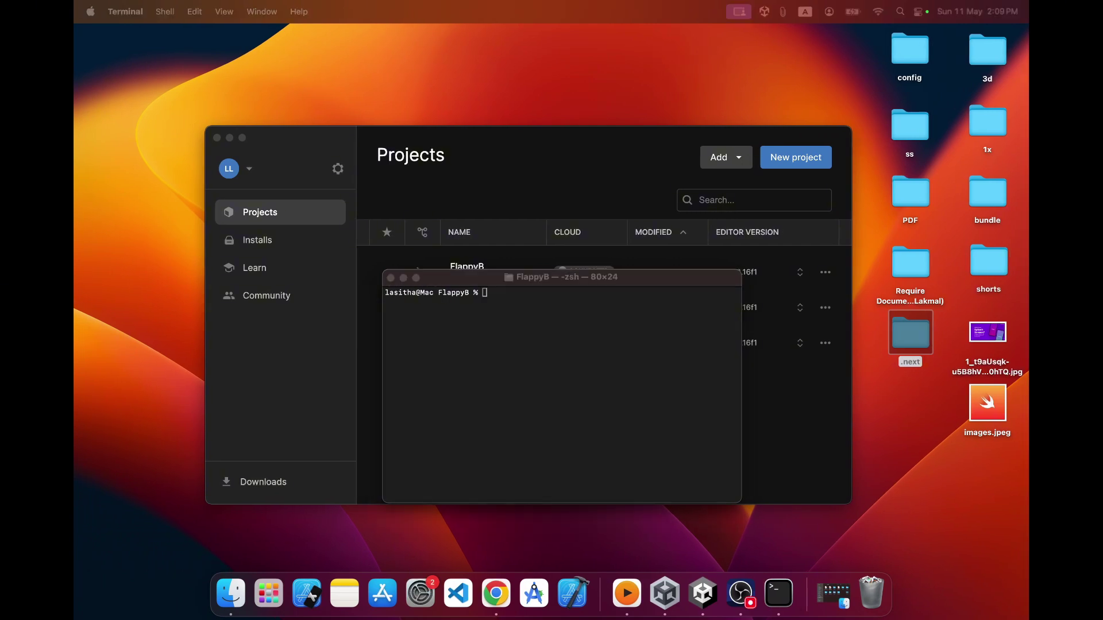
pyautogui.moveTo(450, 185); pyautogui.dragTo(449, 65)
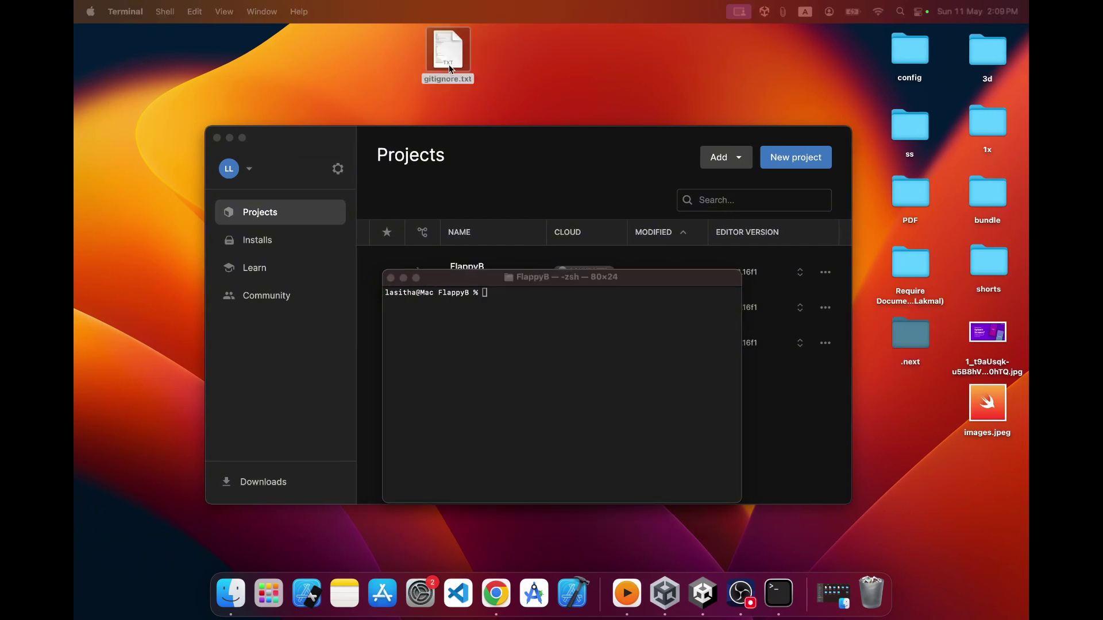
pyautogui.rightClick(444, 64)
pyautogui.click(463, 140)
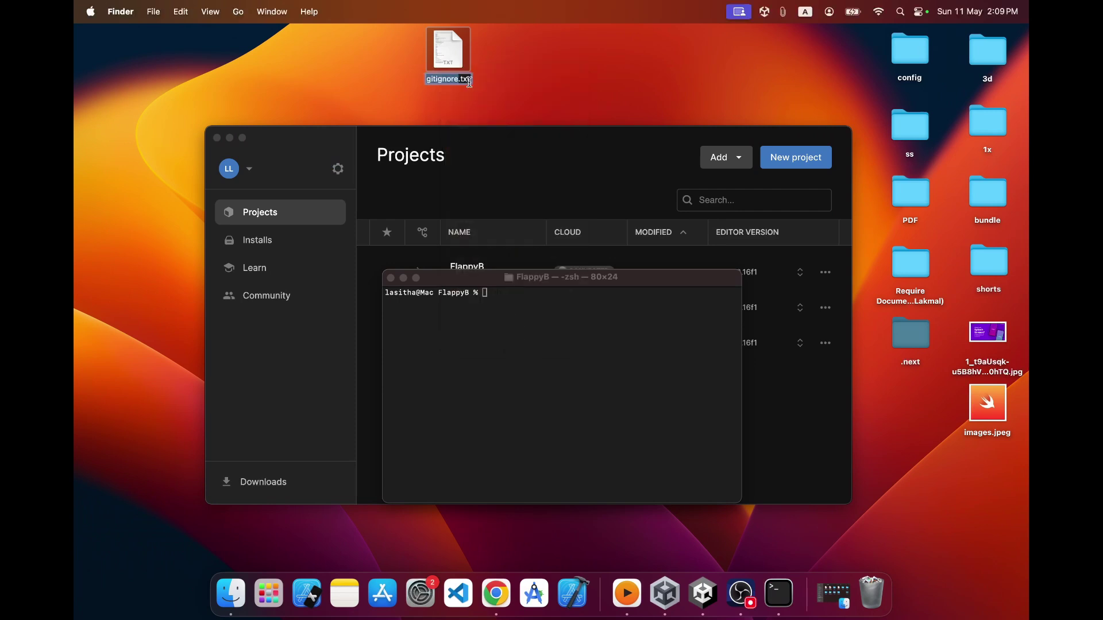
pyautogui.press('BackSpace')
pyautogui.press('BackSpace')
pyautogui.press('BackSpace')
pyautogui.press('BackSpace')
pyautogui.click(433, 81)
pyautogui.write('.')
pyautogui.moveTo(464, 79); pyautogui.dragTo(431, 80)
pyautogui.click(514, 61)
pyautogui.click(592, 255)
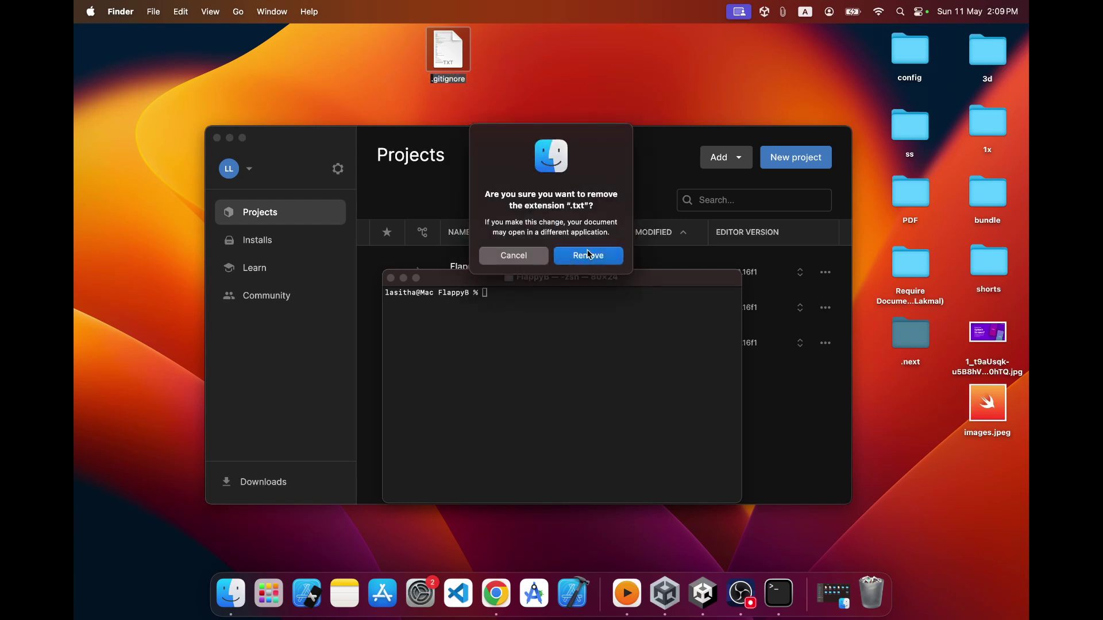
pyautogui.click(590, 256)
# Copy the .gitignore file and open the FlappyB project folder in Finder with the terminal command "open .".
pyautogui.click(452, 55)
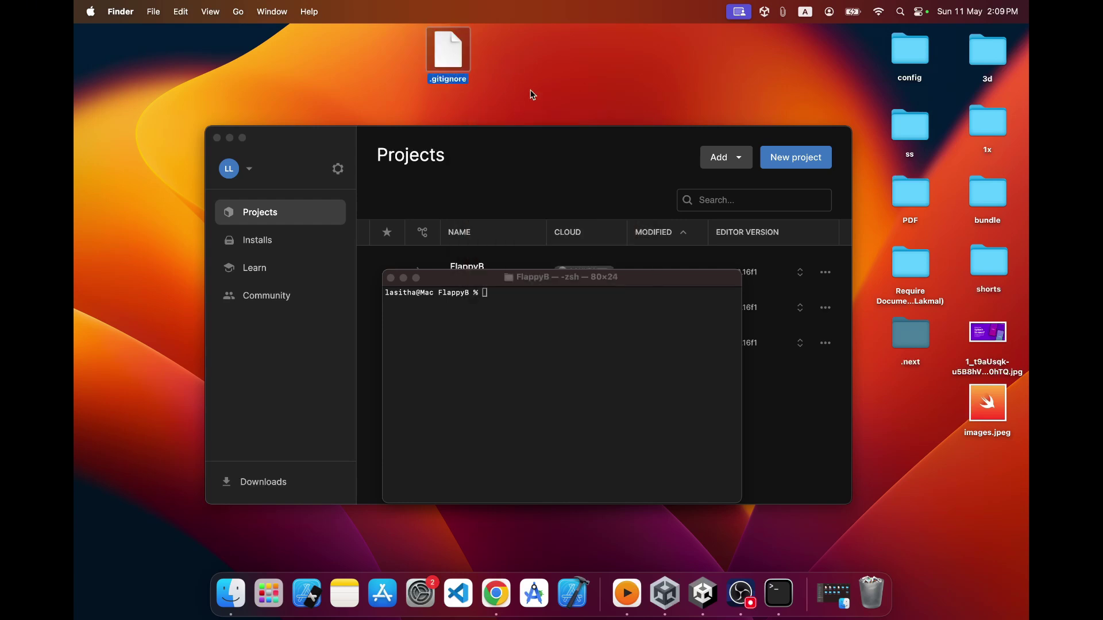
pyautogui.press('super+c')
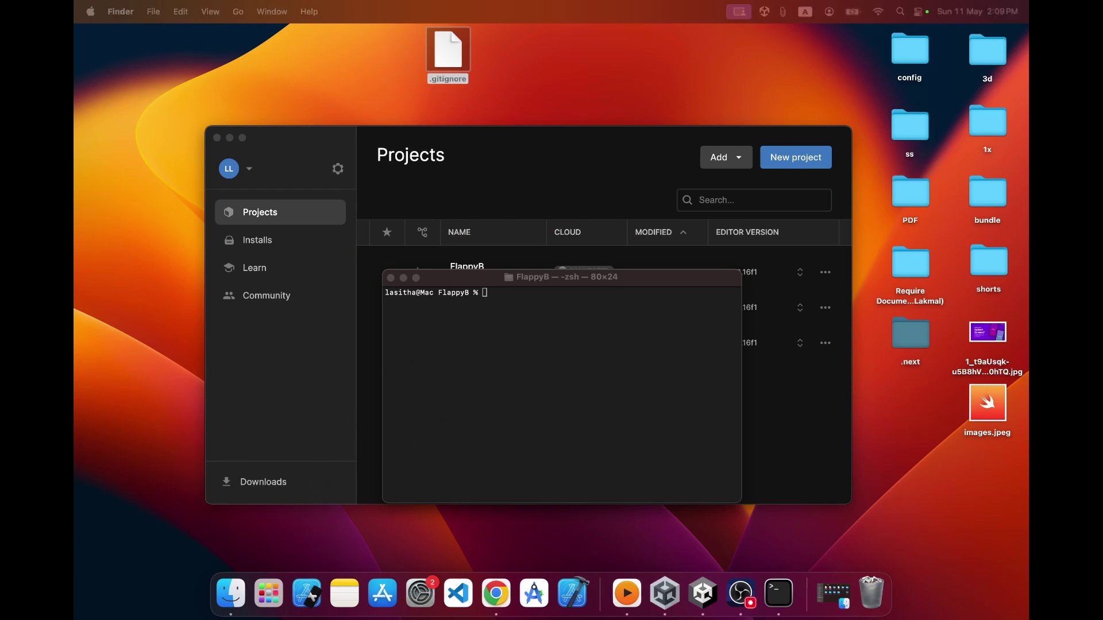
pyautogui.write('open .')
pyautogui.press('Return')
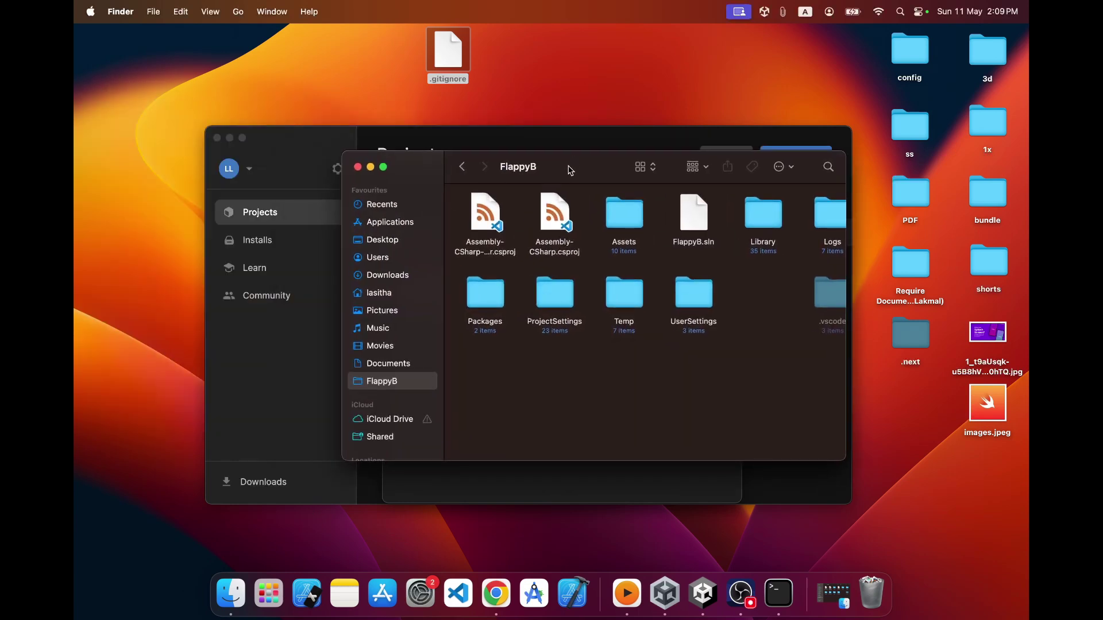
pyautogui.moveTo(566, 170); pyautogui.dragTo(536, 207)
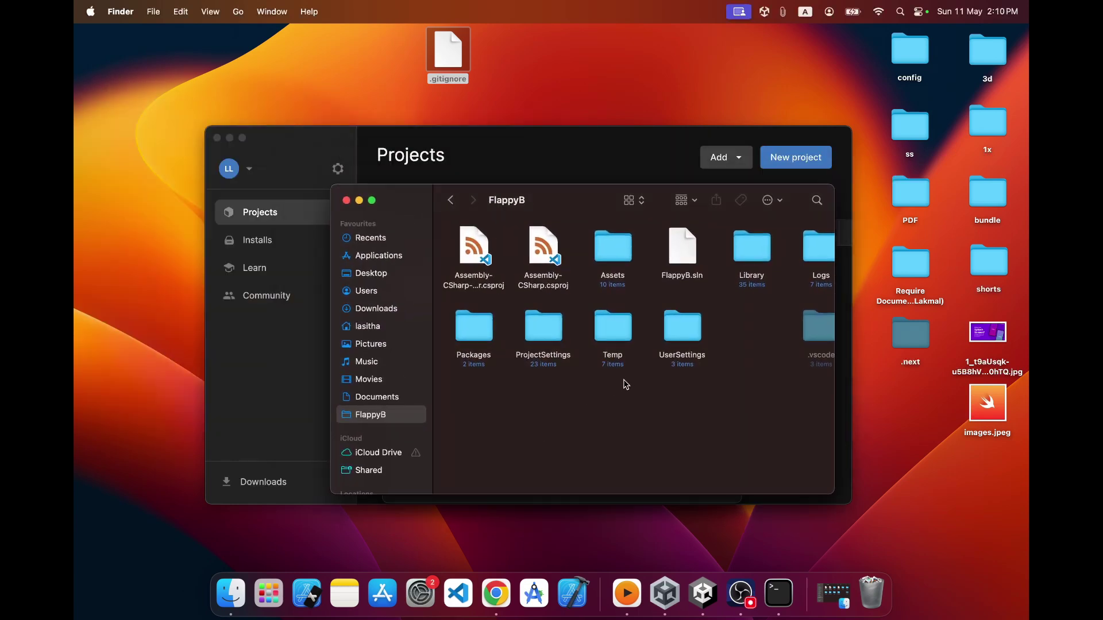
# Move the .gitignore file from the desktop into the FlappyB project root, then widen and reposition the folder window.
pyautogui.moveTo(463, 75); pyautogui.dragTo(513, 423)
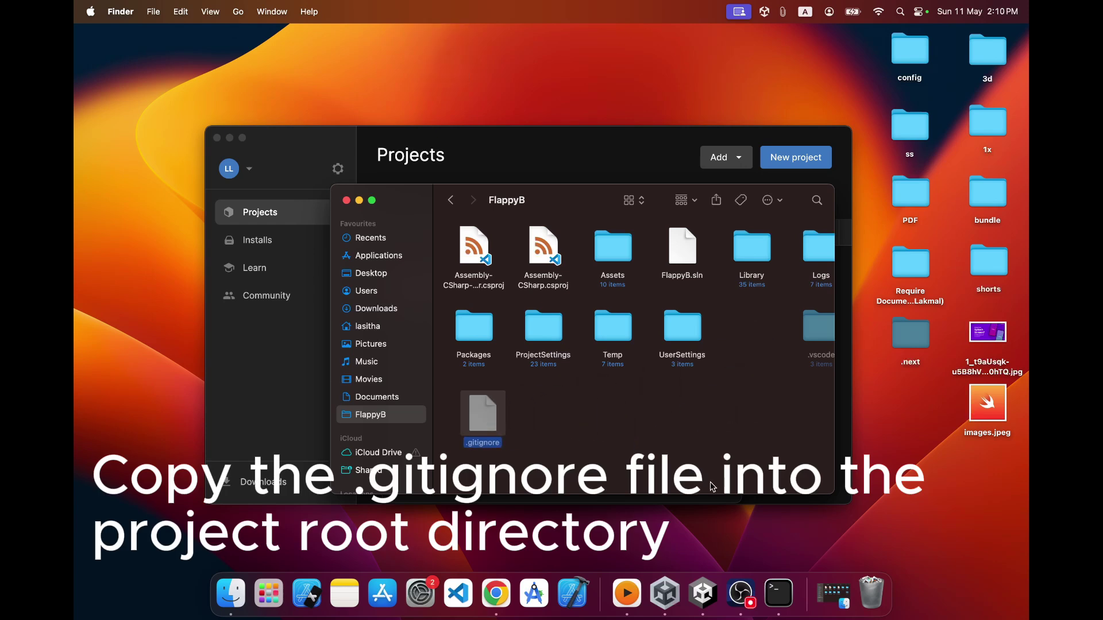
pyautogui.moveTo(834, 494); pyautogui.dragTo(905, 509)
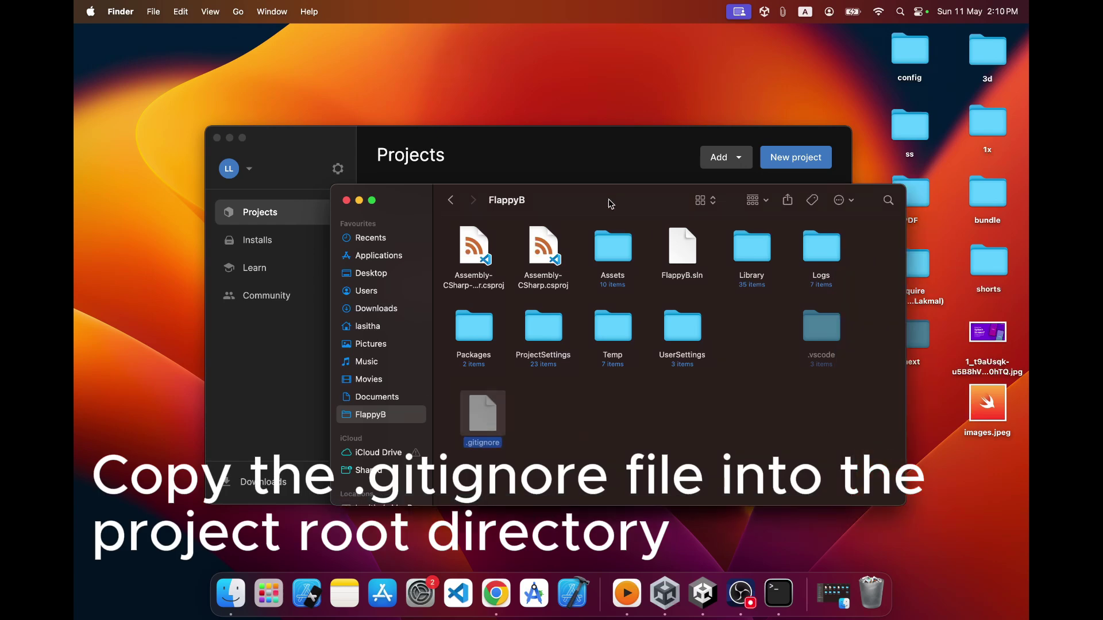
pyautogui.moveTo(611, 203); pyautogui.dragTo(646, 196)
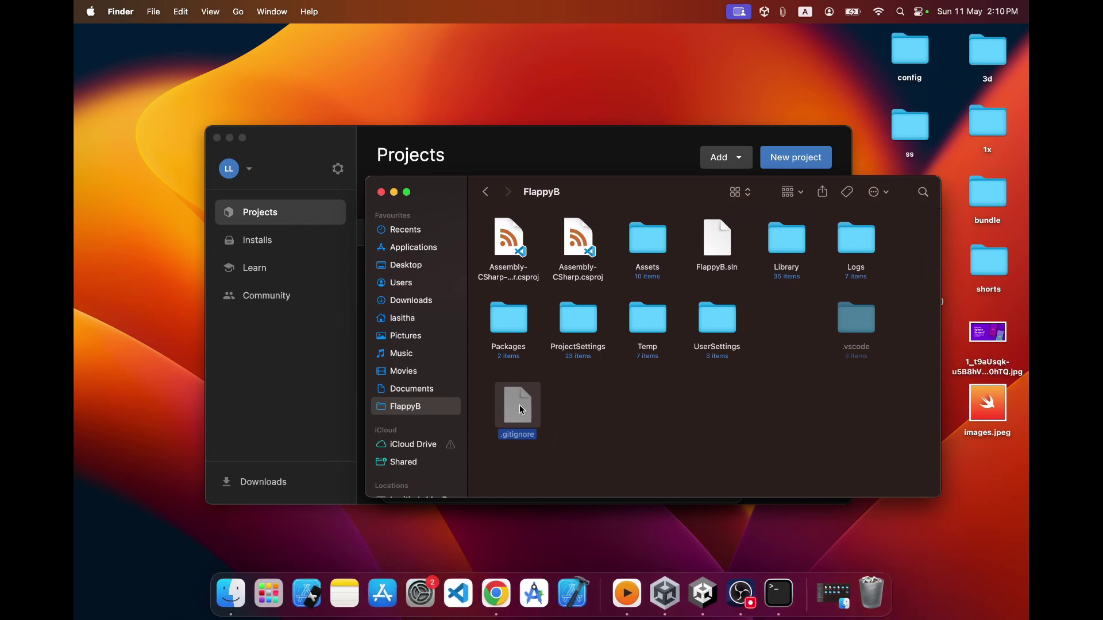
# Switch to Terminal and initialise a Git repository in the FlappyB folder with git init.
pyautogui.click(779, 593)
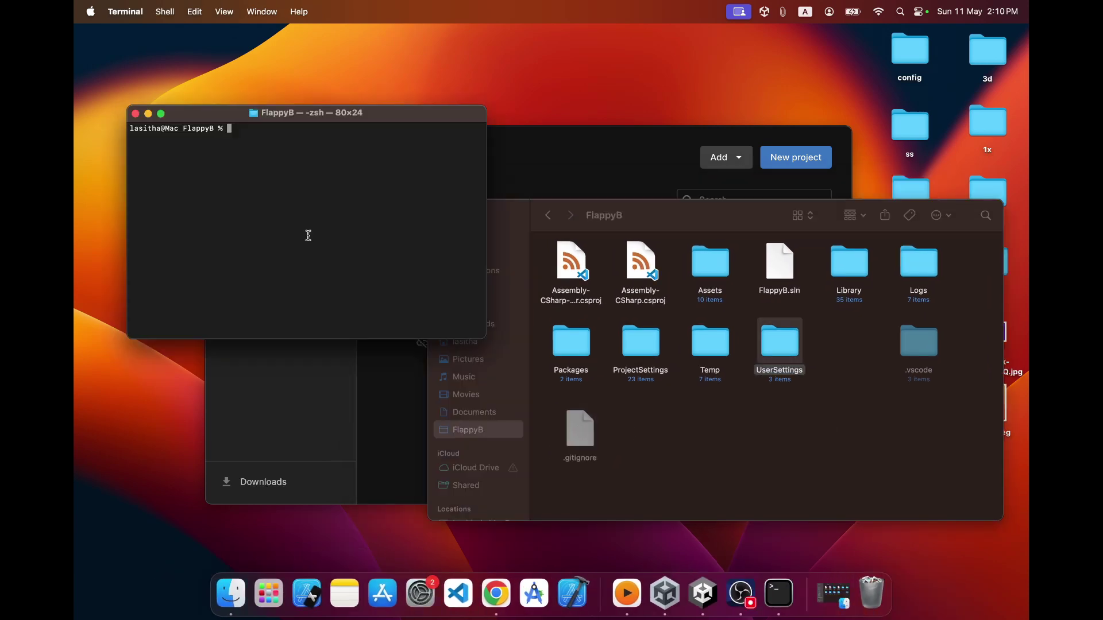
pyautogui.press('super+Tab')
pyautogui.press('Right')
pyautogui.press('super+Tab')
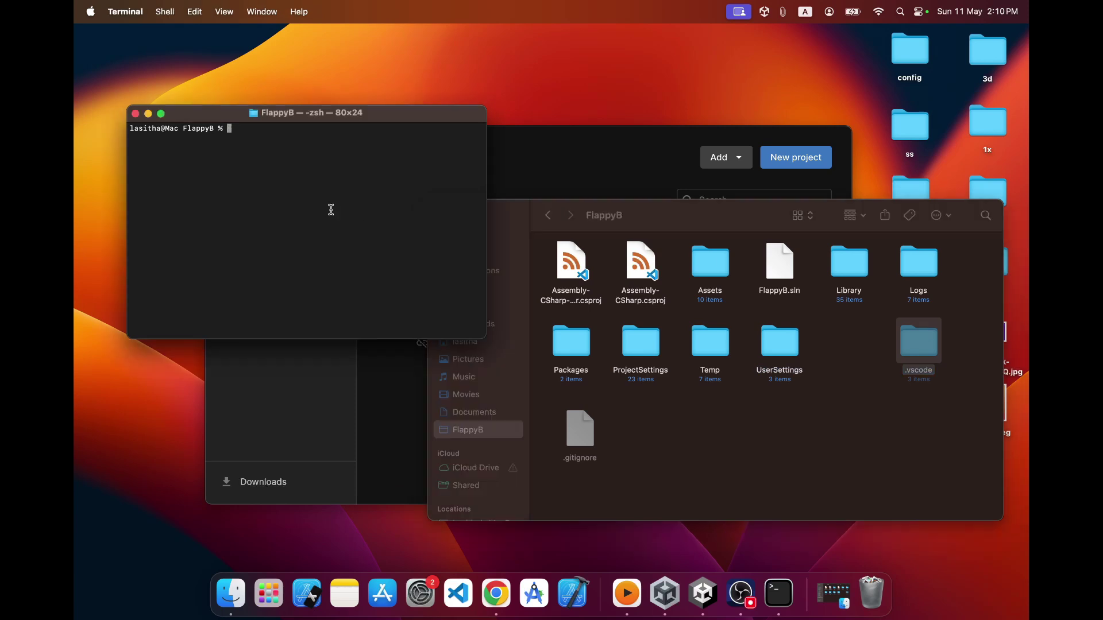
pyautogui.write('git init')
pyautogui.press('Return')
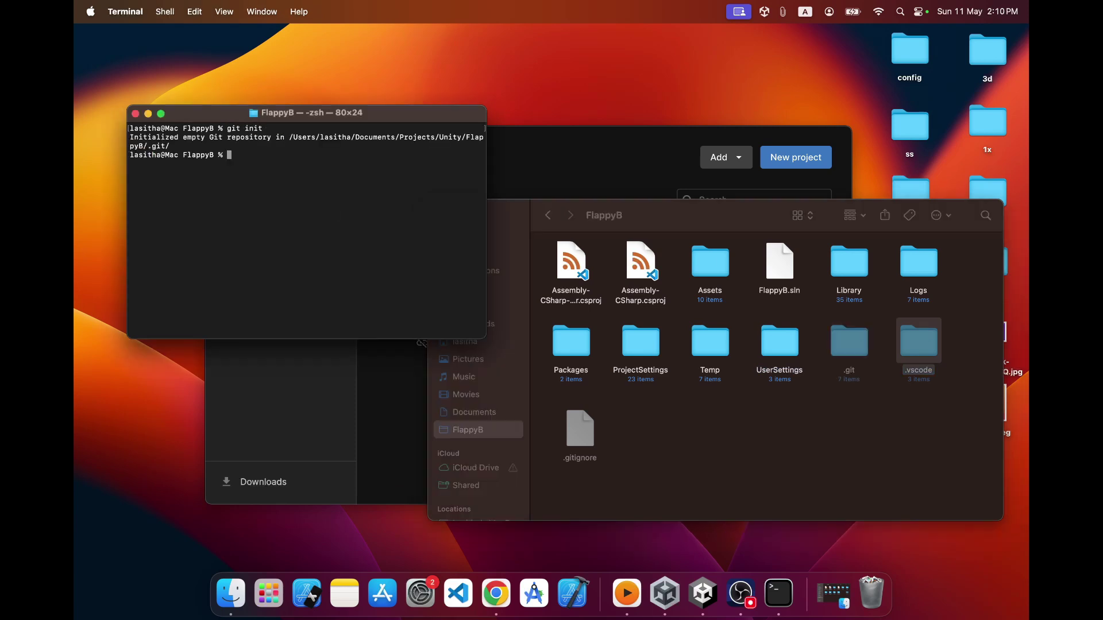
# Point out the .git folder in the FlappyB project, and move the terminal window lower so it sits beside the Finder window.
pyautogui.moveTo(226, 132); pyautogui.dragTo(272, 131)
pyautogui.click(857, 405)
pyautogui.click(848, 342)
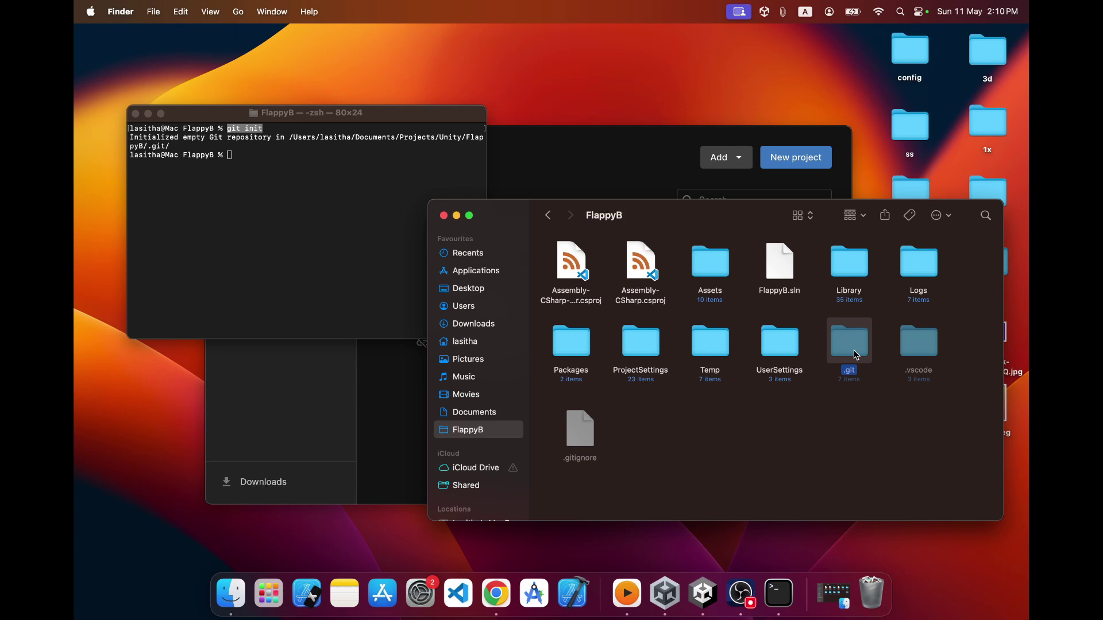
pyautogui.click(173, 301)
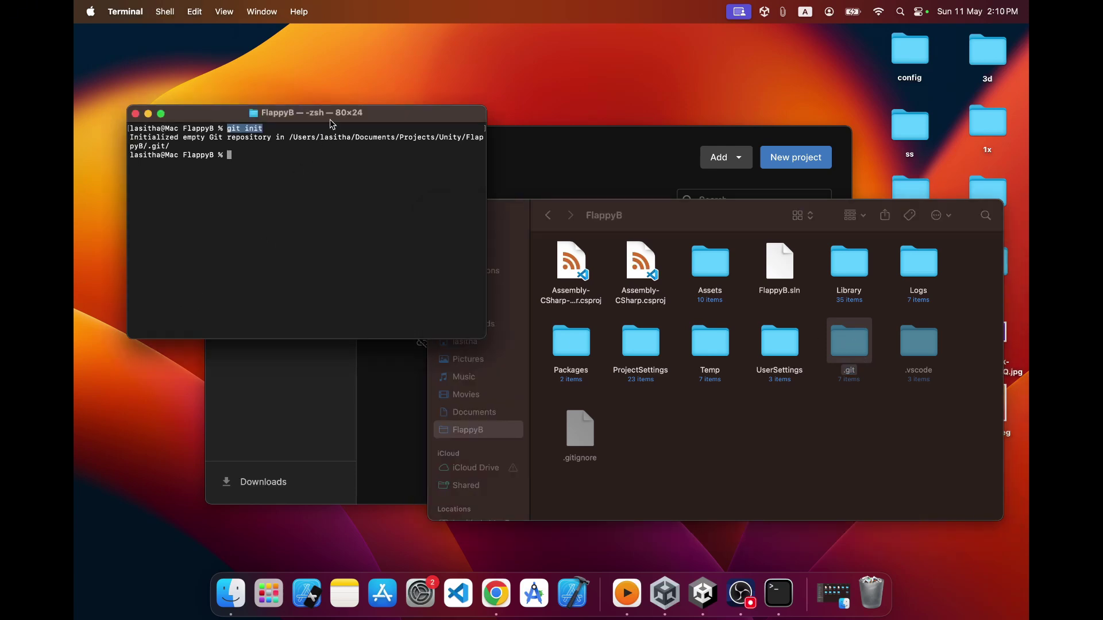
pyautogui.moveTo(336, 115); pyautogui.dragTo(296, 173)
pyautogui.click(261, 235)
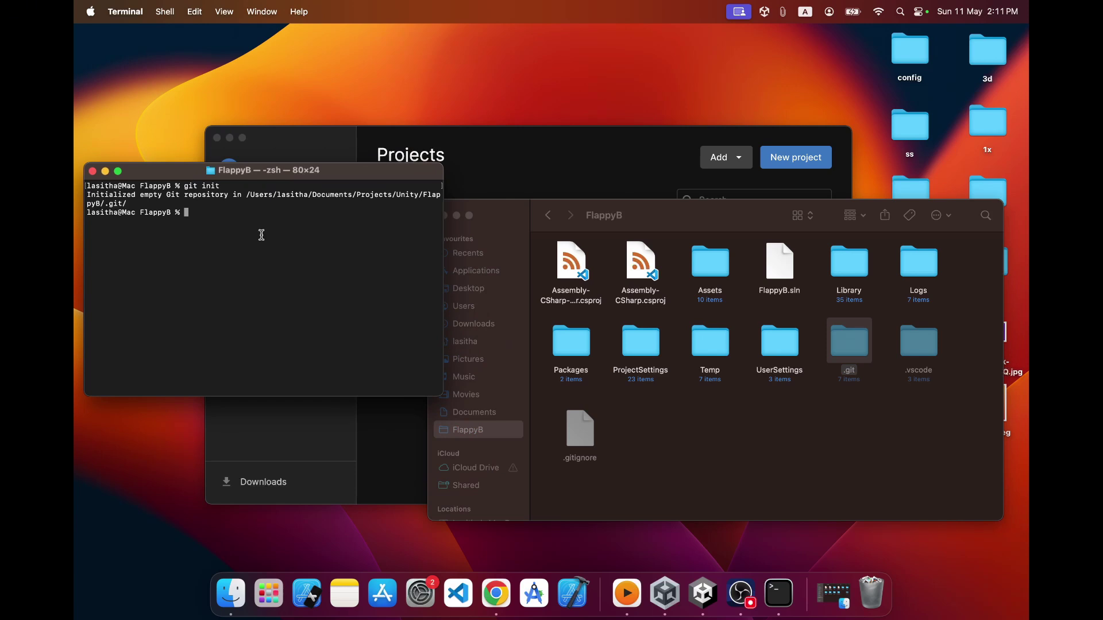
pyautogui.moveTo(287, 173); pyautogui.dragTo(314, 218)
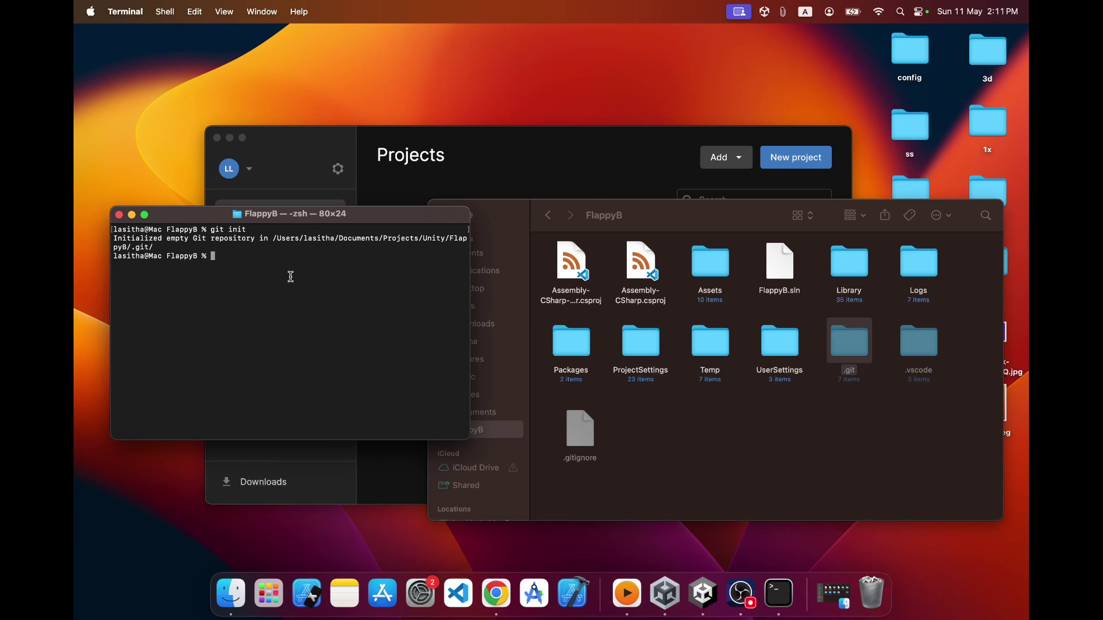
# Stage the project files with git add ., pointing out the .gitignore file in the folder before running the command.
pyautogui.write('git add .')
pyautogui.click(598, 420)
pyautogui.click(589, 425)
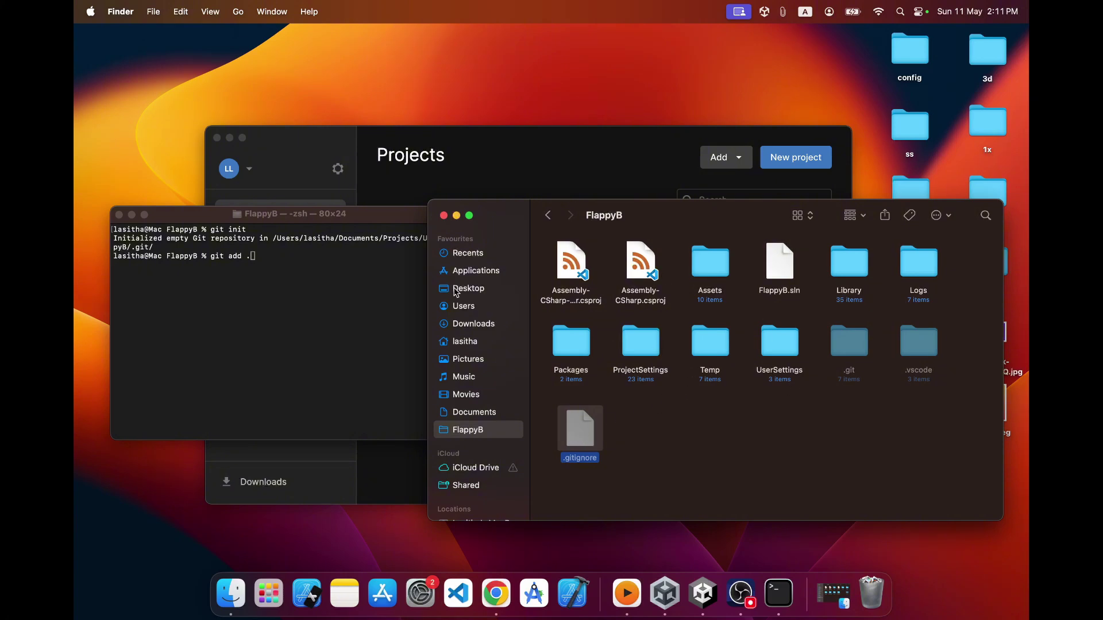
pyautogui.click(262, 271)
pyautogui.moveTo(261, 257); pyautogui.dragTo(210, 259)
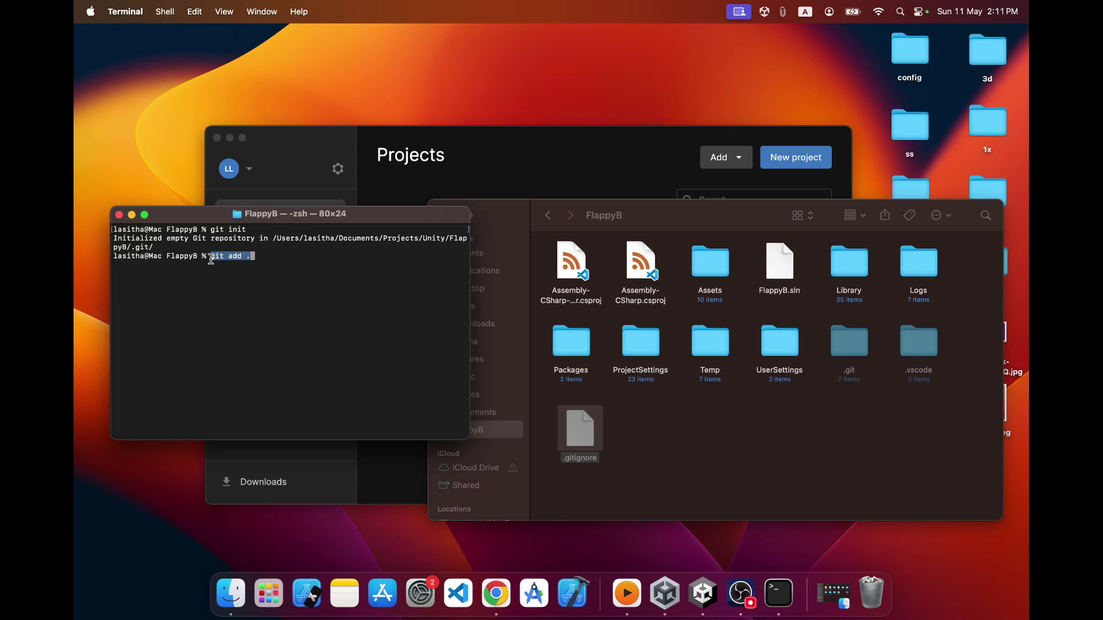
pyautogui.click(718, 425)
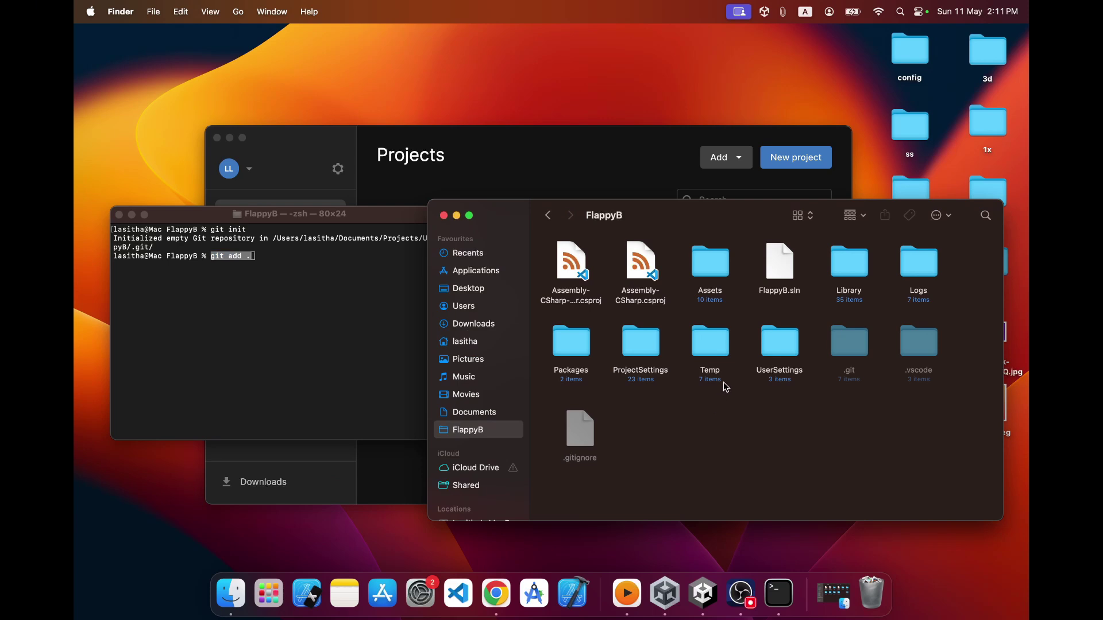
pyautogui.click(571, 441)
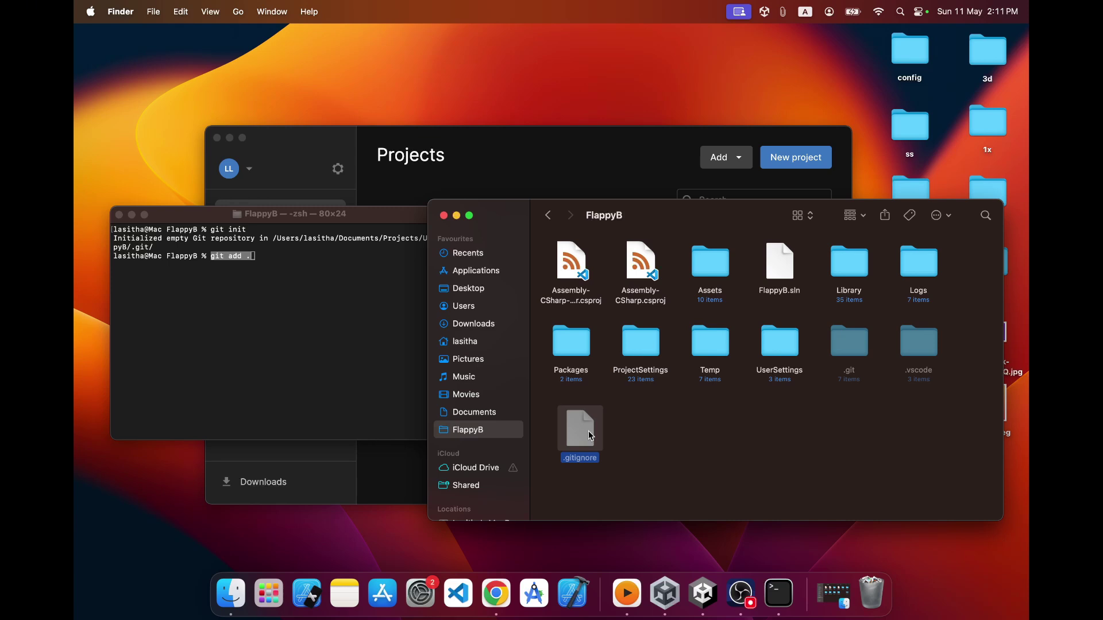
pyautogui.click(287, 349)
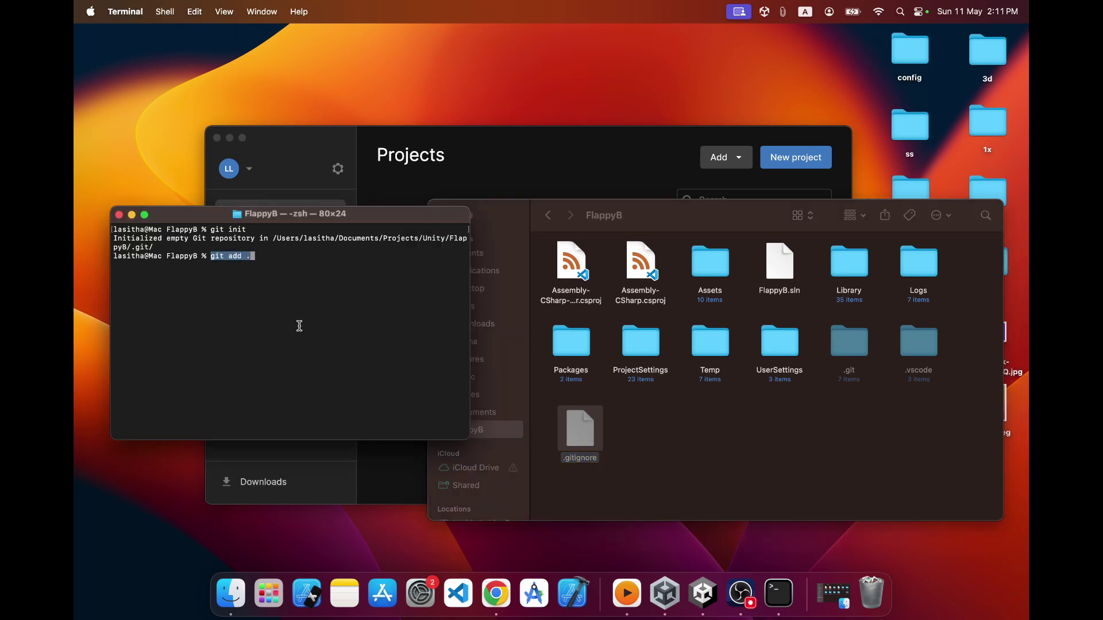
pyautogui.press('Return')
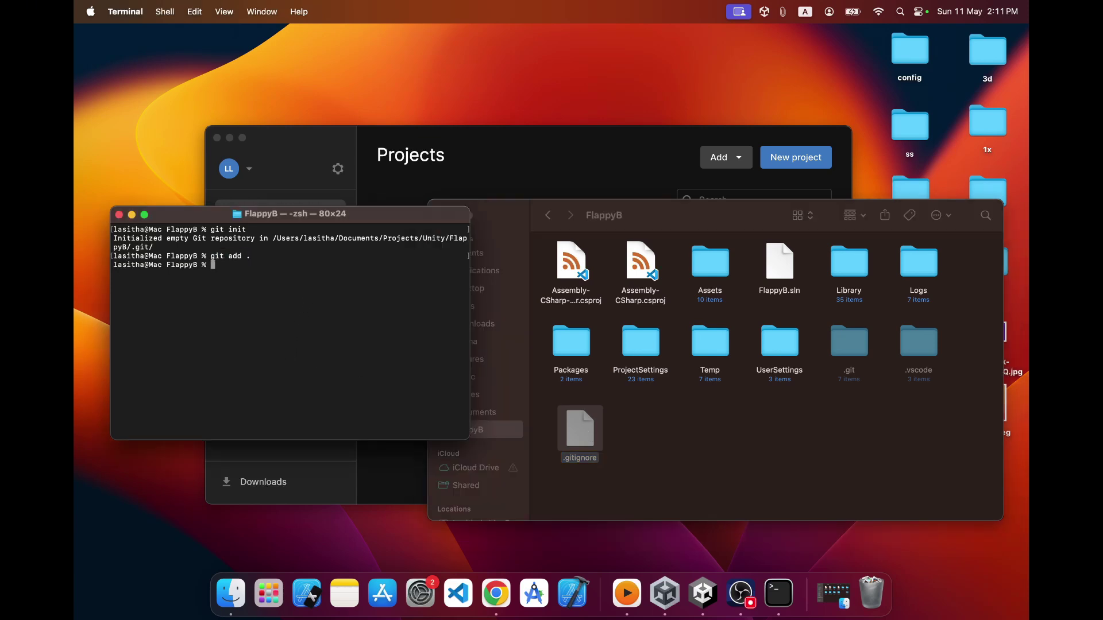
# Run git status, read through the list of staged files with regard to .gitignore, and clear the terminal.
pyautogui.write('git status')
pyautogui.press('Return')
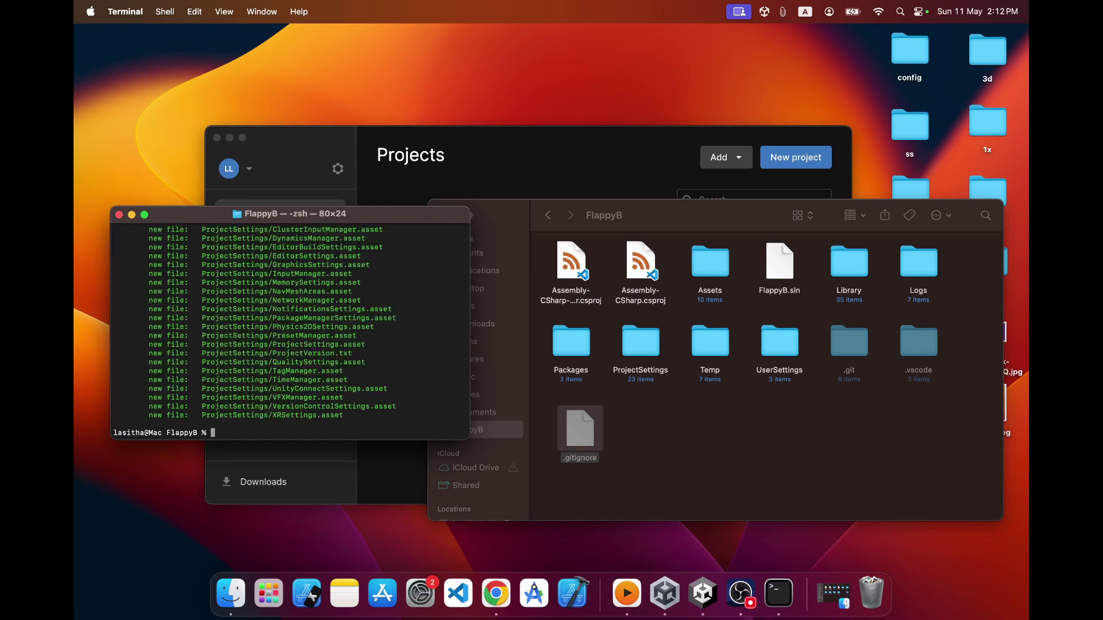
pyautogui.scroll(15, 303, 287)
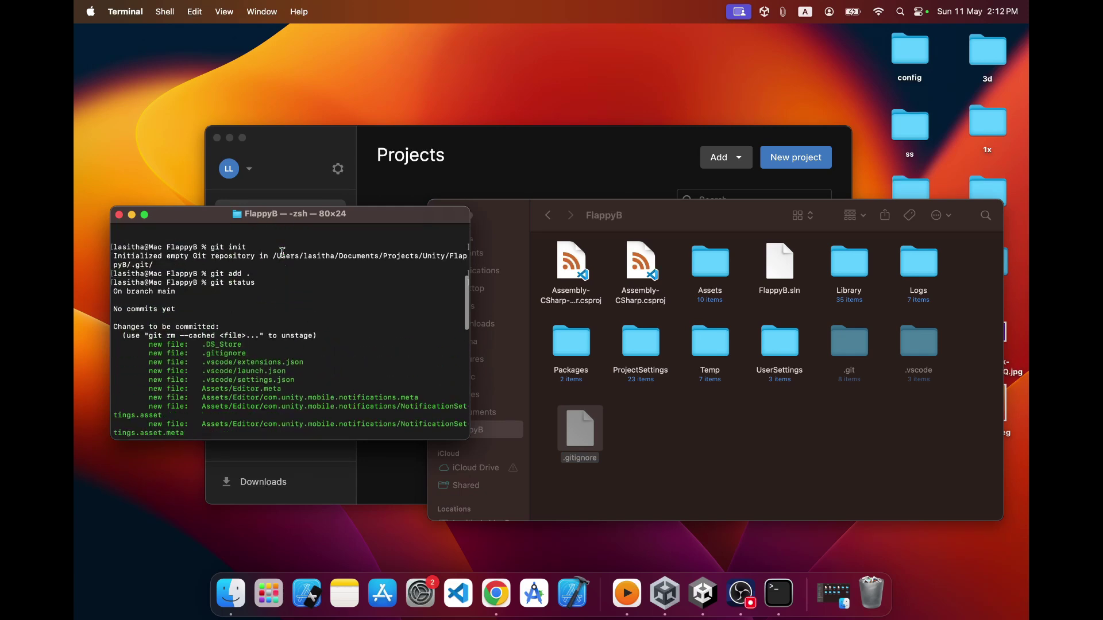
pyautogui.scroll(-5, 282, 253)
pyautogui.scroll(-5, 282, 253)
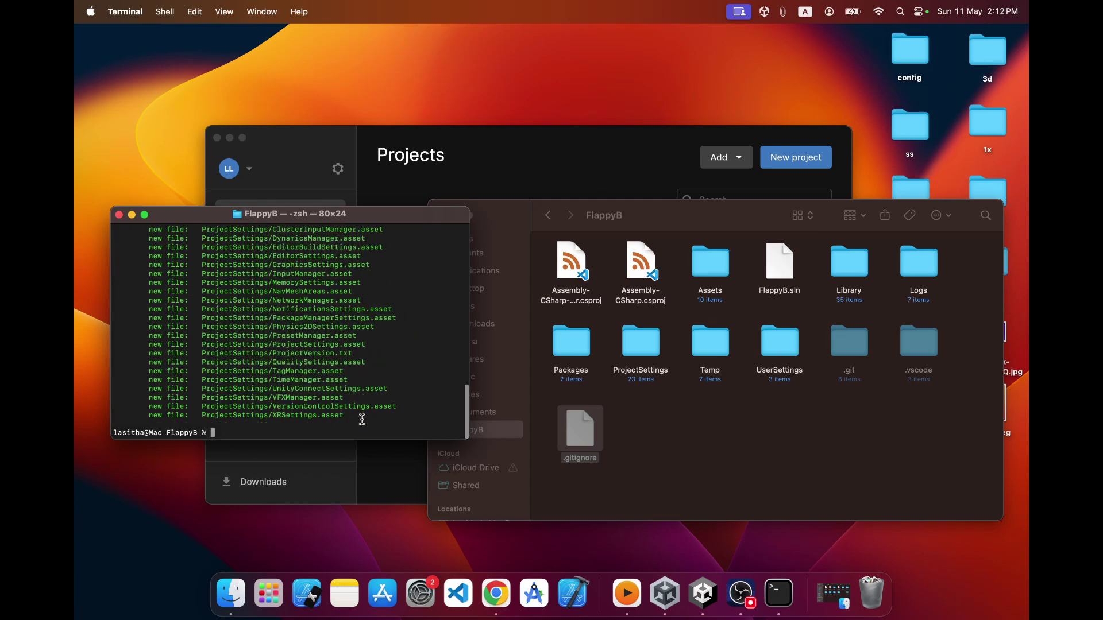
pyautogui.moveTo(362, 416); pyautogui.dragTo(208, 302)
pyautogui.scroll(5, 207, 296)
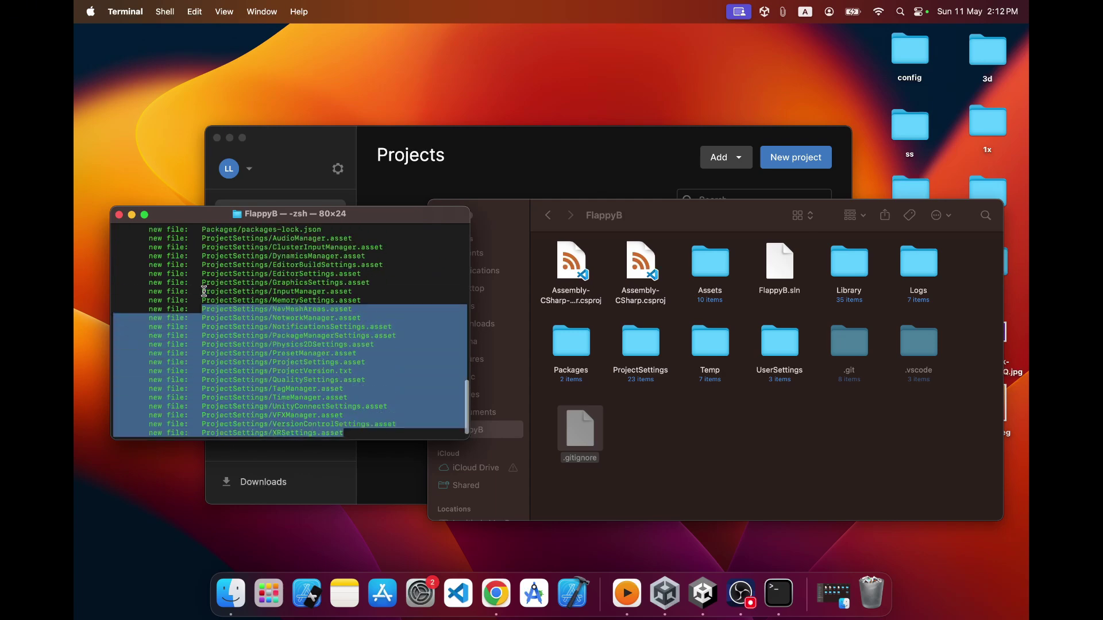
pyautogui.click(204, 291)
pyautogui.scroll(4, 204, 291)
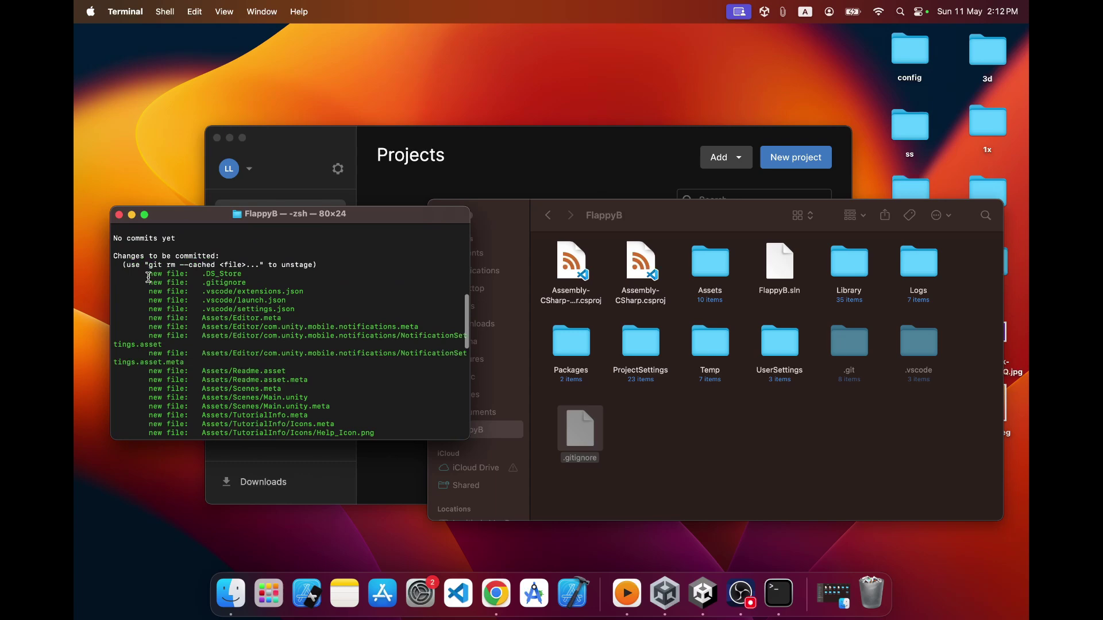
pyautogui.moveTo(149, 277); pyautogui.dragTo(181, 265)
pyautogui.scroll(-5, 337, 383)
pyautogui.scroll(5, 181, 265)
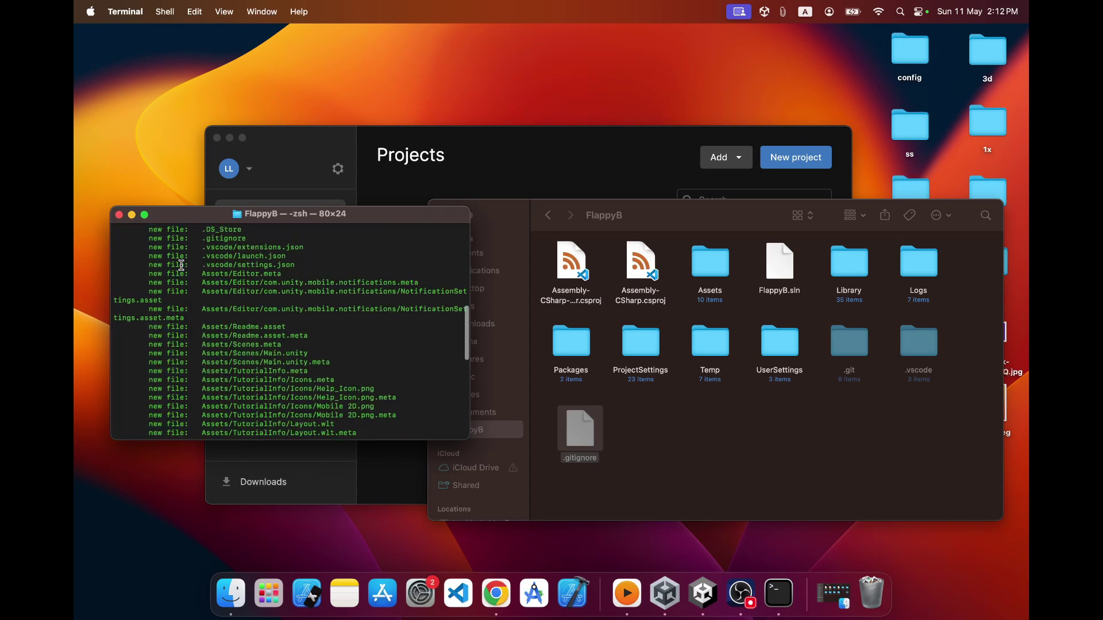
pyautogui.scroll(-5, 182, 265)
pyautogui.click(365, 368)
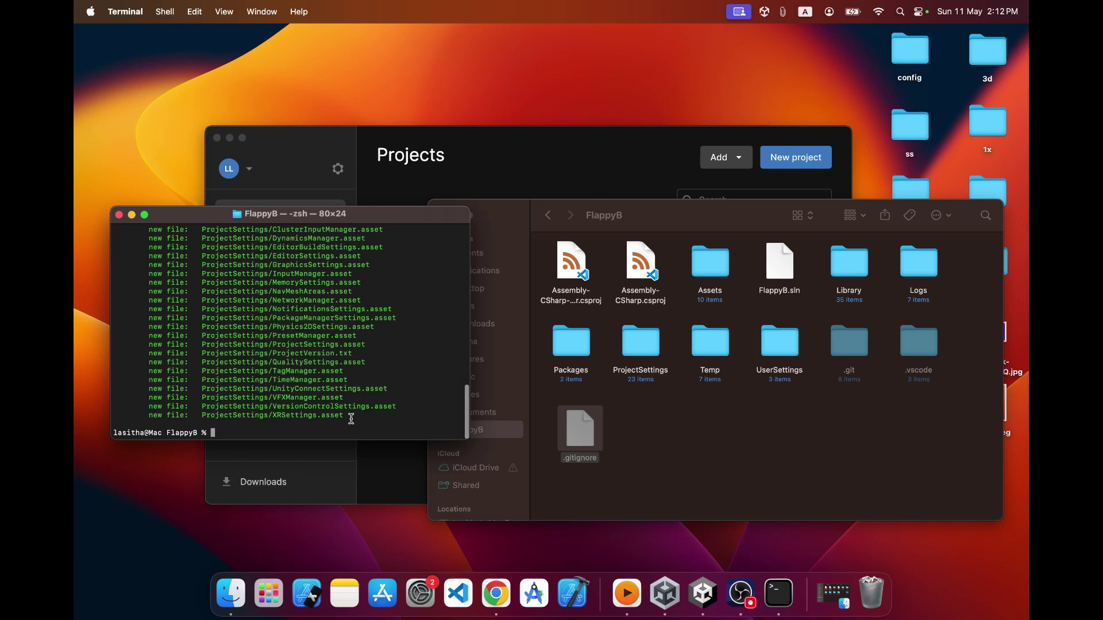
pyautogui.moveTo(352, 418); pyautogui.dragTo(182, 300)
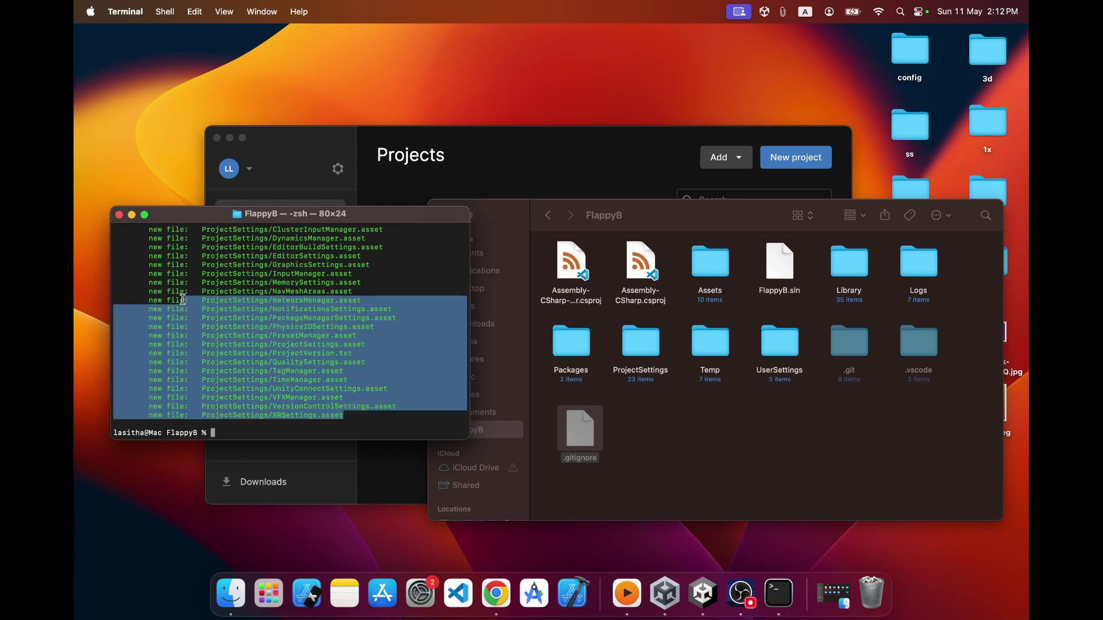
pyautogui.click(621, 454)
pyautogui.click(580, 437)
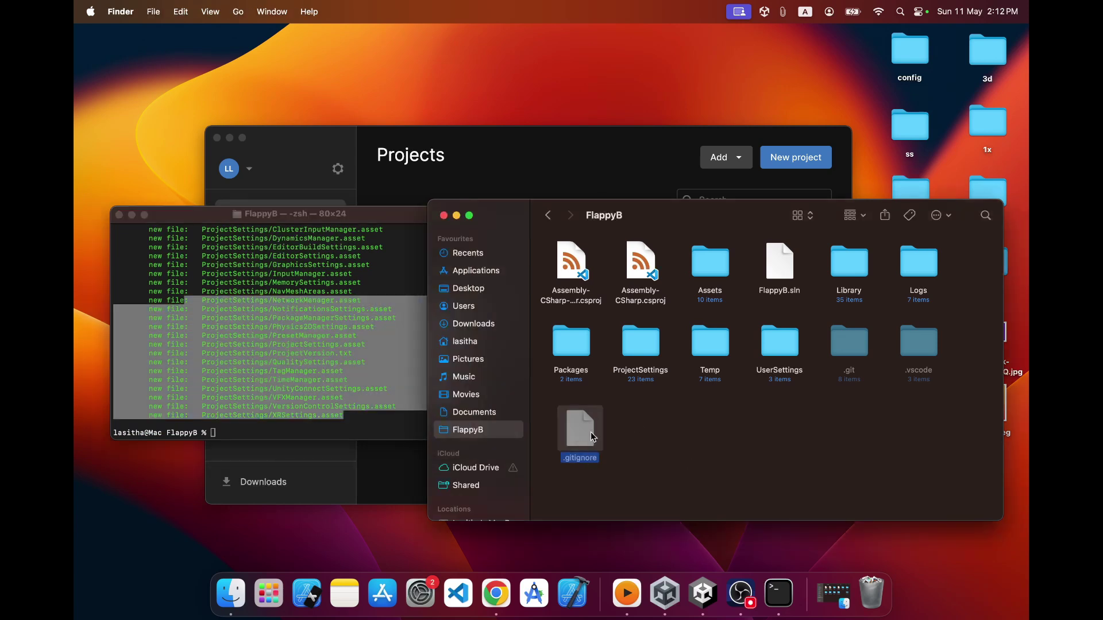
pyautogui.click(266, 320)
pyautogui.scroll(15, 268, 318)
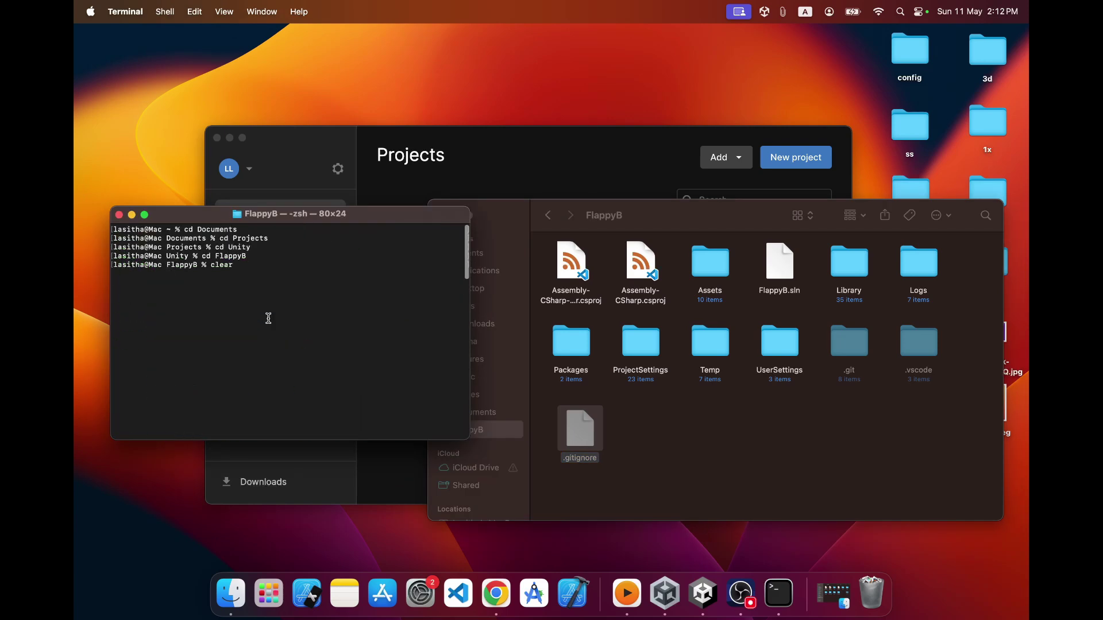
pyautogui.scroll(-15, 269, 318)
pyautogui.click(350, 287)
pyautogui.write('c')
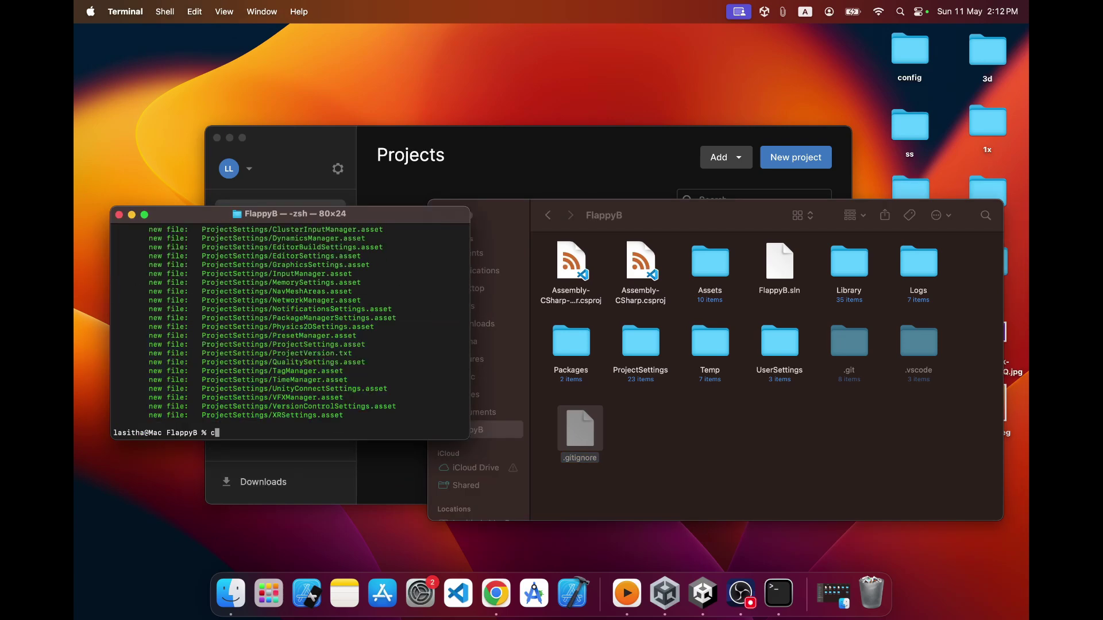
pyautogui.write('lear')
pyautogui.press('Return')
# Commit the staged files with git commit -m "first commit", skim the commit output and clear the terminal.
pyautogui.write('g')
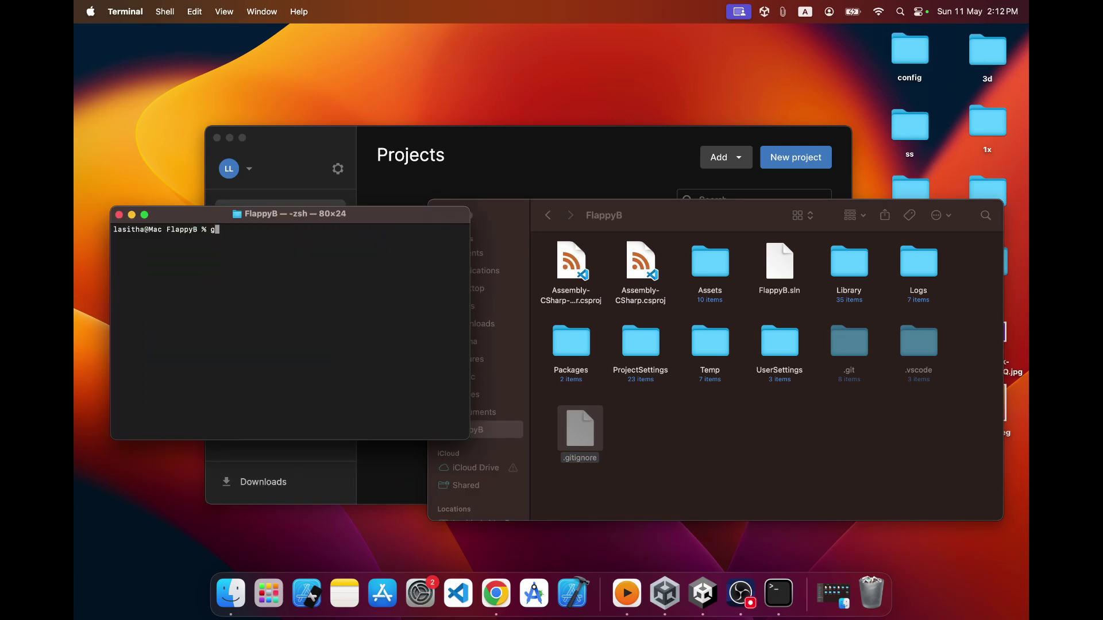
pyautogui.write('it commit')
pyautogui.write('-m "first commit"')
pyautogui.press('Return')
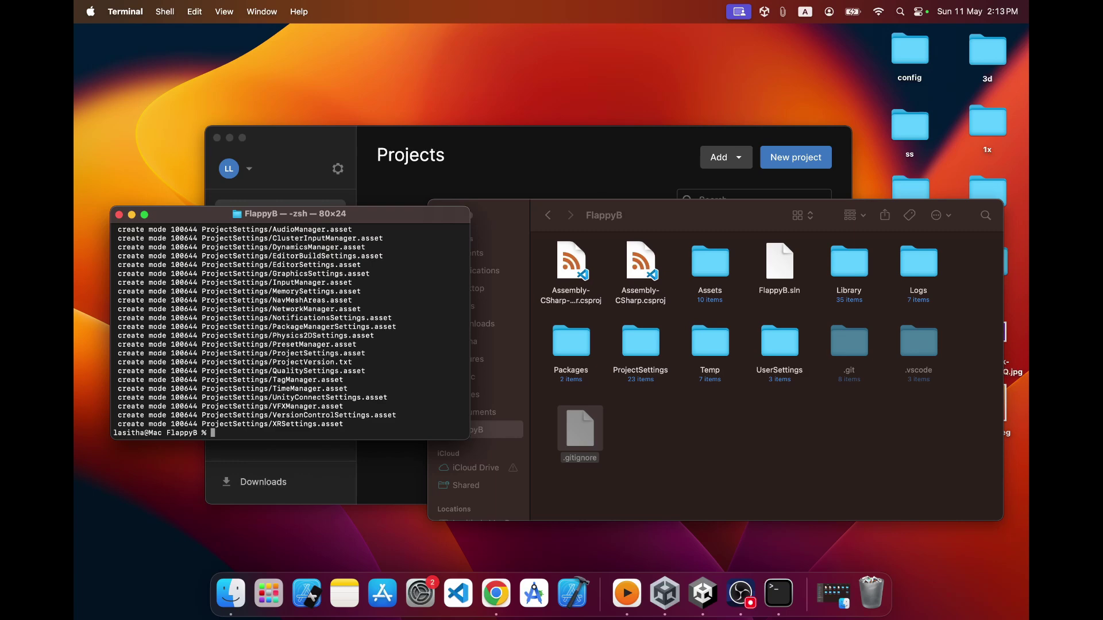
pyautogui.scroll(10, 265, 291)
pyautogui.scroll(-10, 265, 291)
pyautogui.write('clear')
pyautogui.press('Return')
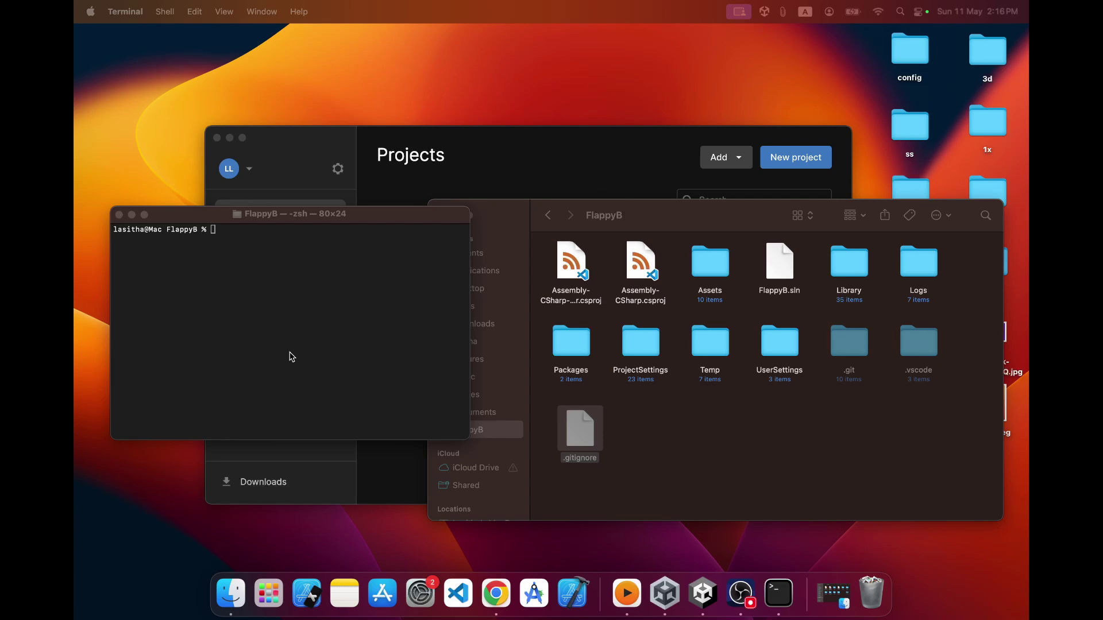
# Switch to the FlappyB repository page on GitHub in Chrome and copy its HTTPS clone URL.
pyautogui.hotkey('ctrl', 'Right')
pyautogui.hotkey('ctrl', 'Right')
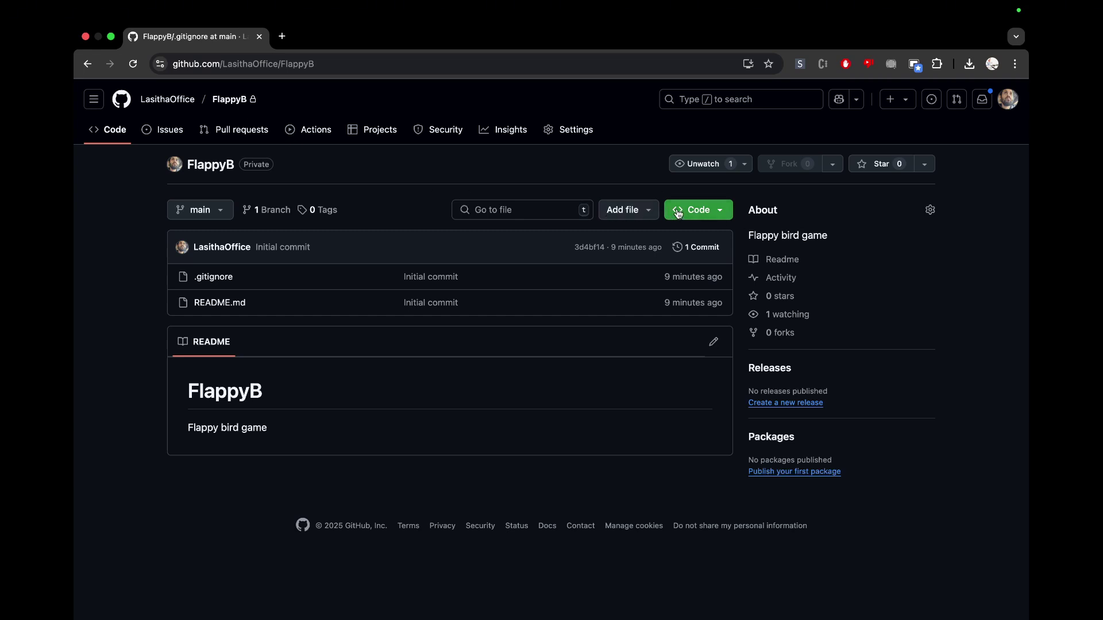
pyautogui.click(114, 137)
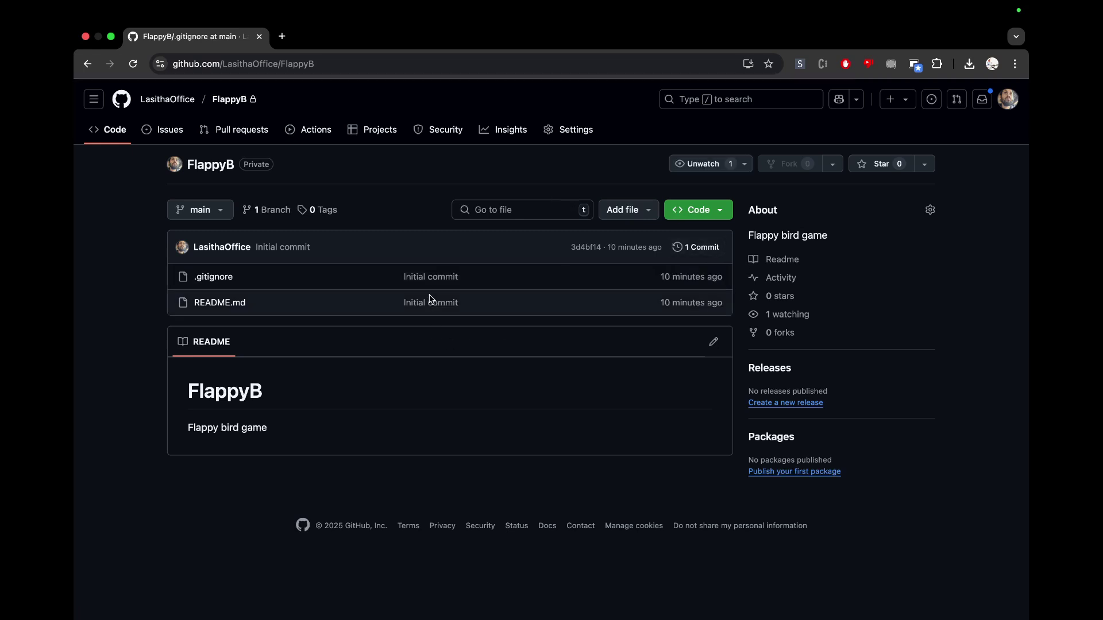
pyautogui.click(692, 211)
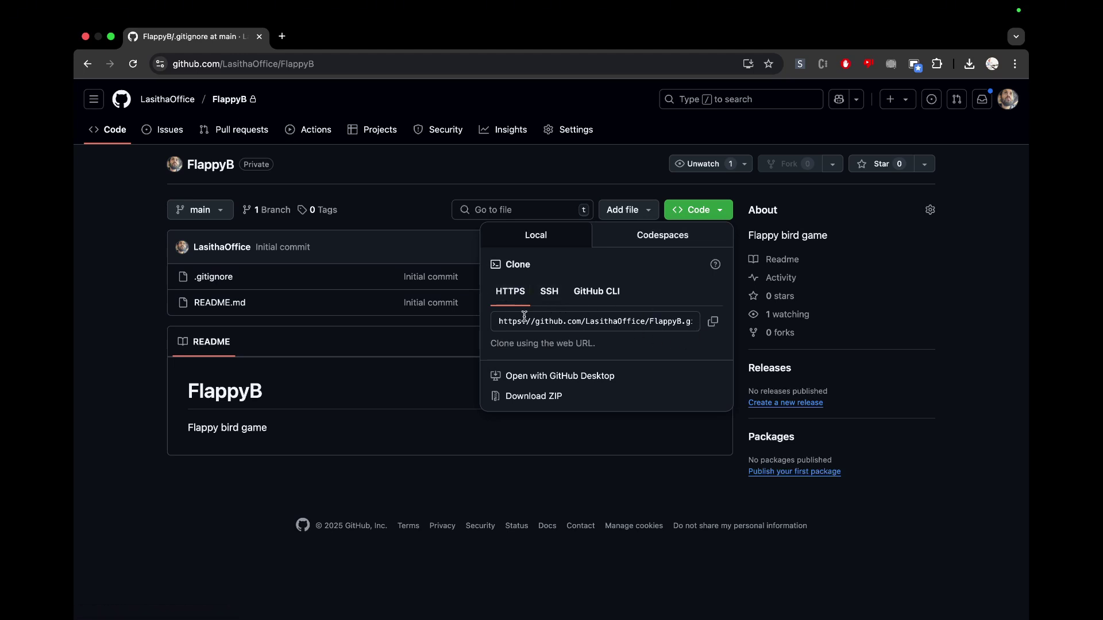
pyautogui.click(575, 322)
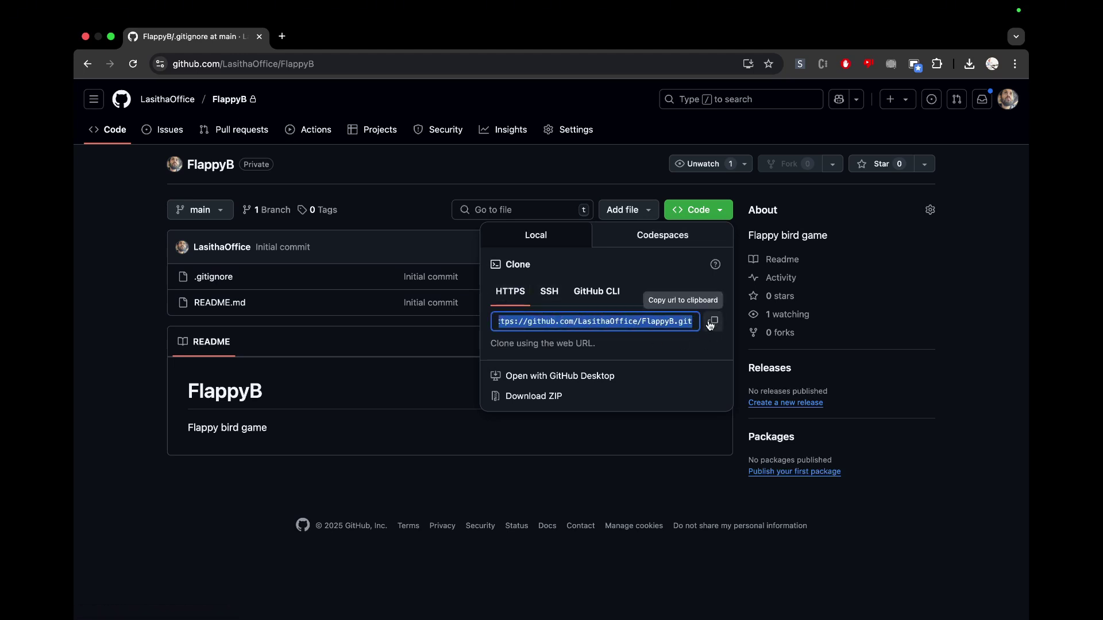
pyautogui.doubleClick(622, 321)
pyautogui.click(622, 321)
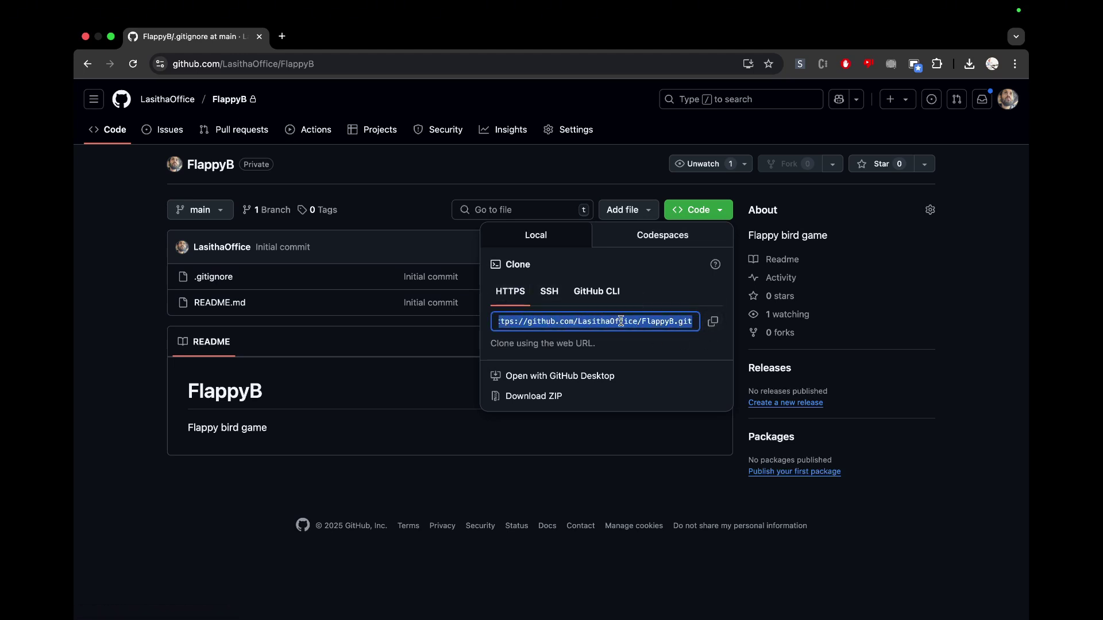
pyautogui.click(714, 323)
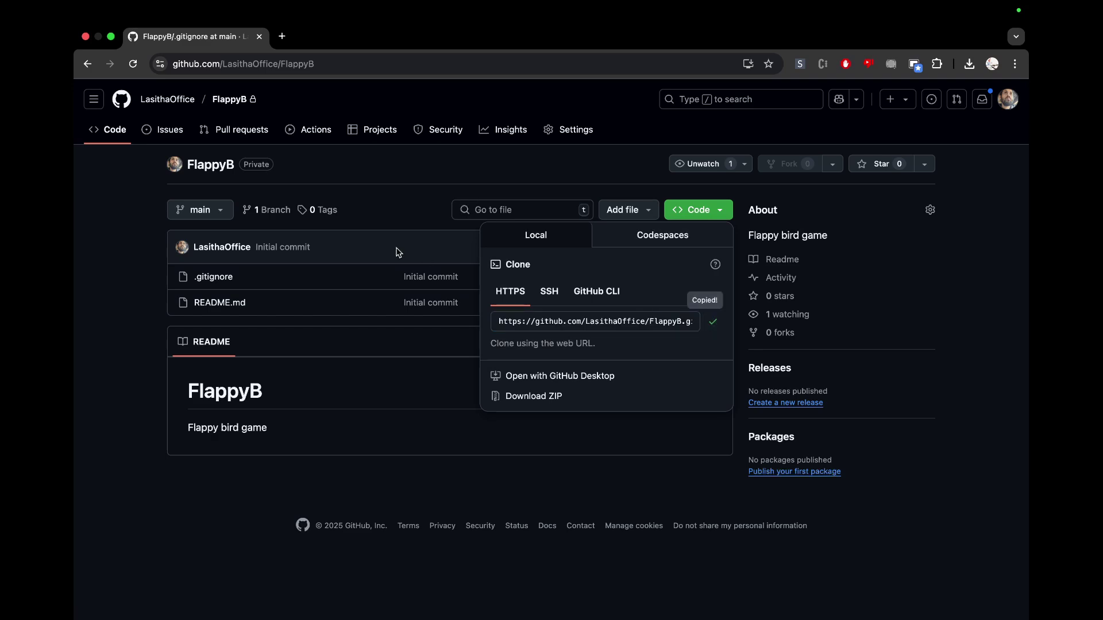
# Switch to the terminal and register the copied FlappyB repository URL as the remote with git remote add origin.
pyautogui.press('super+Tab')
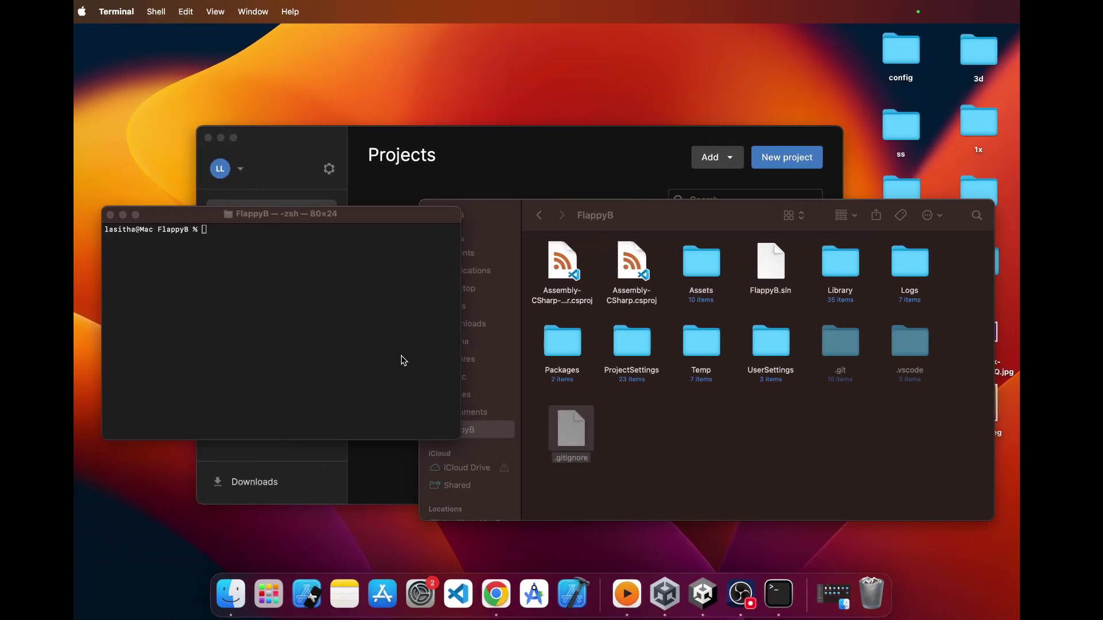
pyautogui.write('git ')
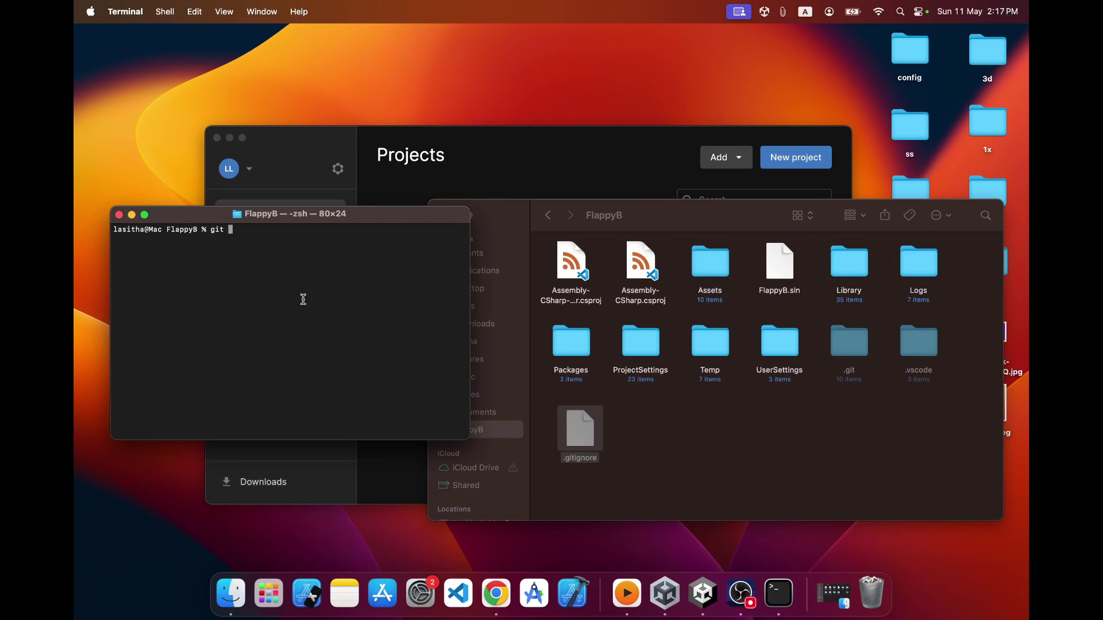
pyautogui.write('remote add oreigin')
pyautogui.press('BackSpace')
pyautogui.press('BackSpace')
pyautogui.press('BackSpace')
pyautogui.press('BackSpace')
pyautogui.press('BackSpace')
pyautogui.write('igin')
pyautogui.press('super+v')
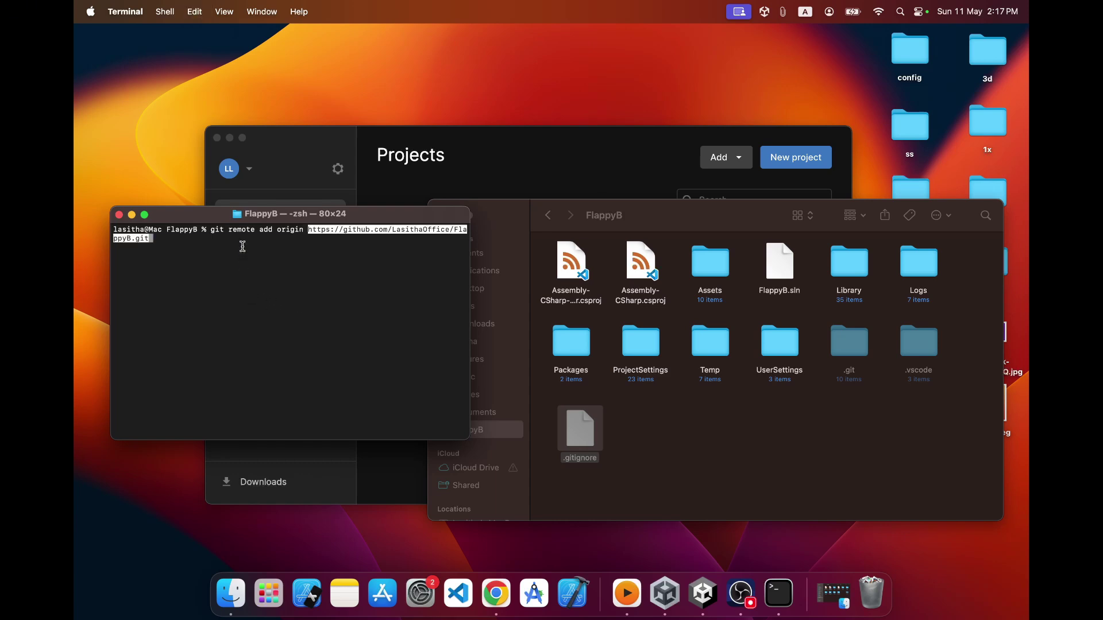
pyautogui.press('Return')
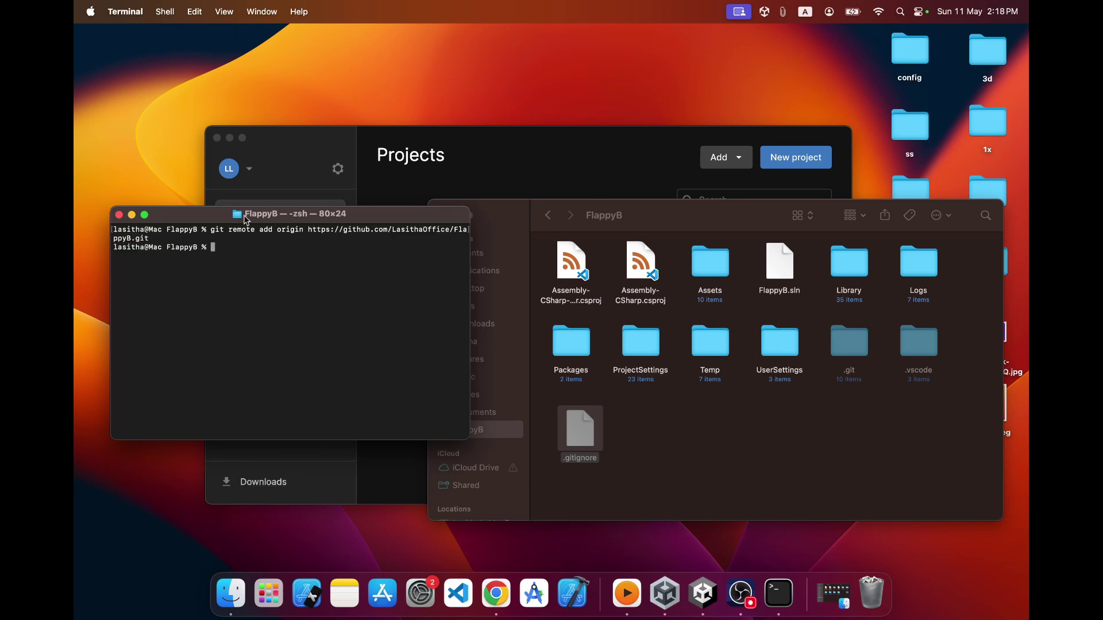
# Try to push the first commit to the remote with a plain git push.
pyautogui.moveTo(213, 222); pyautogui.dragTo(243, 231)
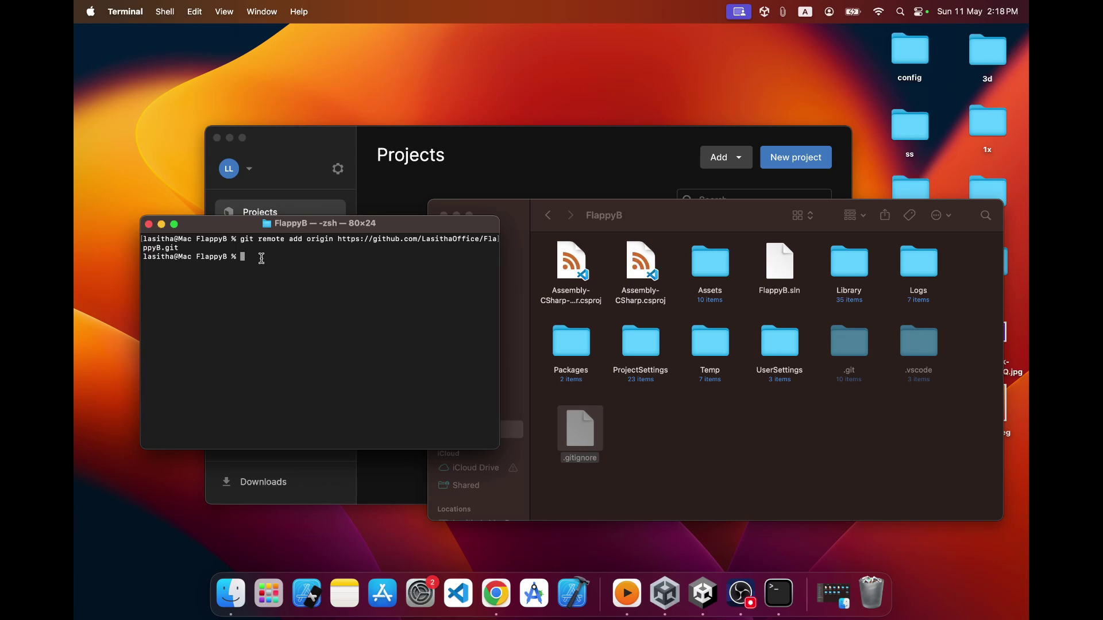
pyautogui.write('git push')
pyautogui.press('Return')
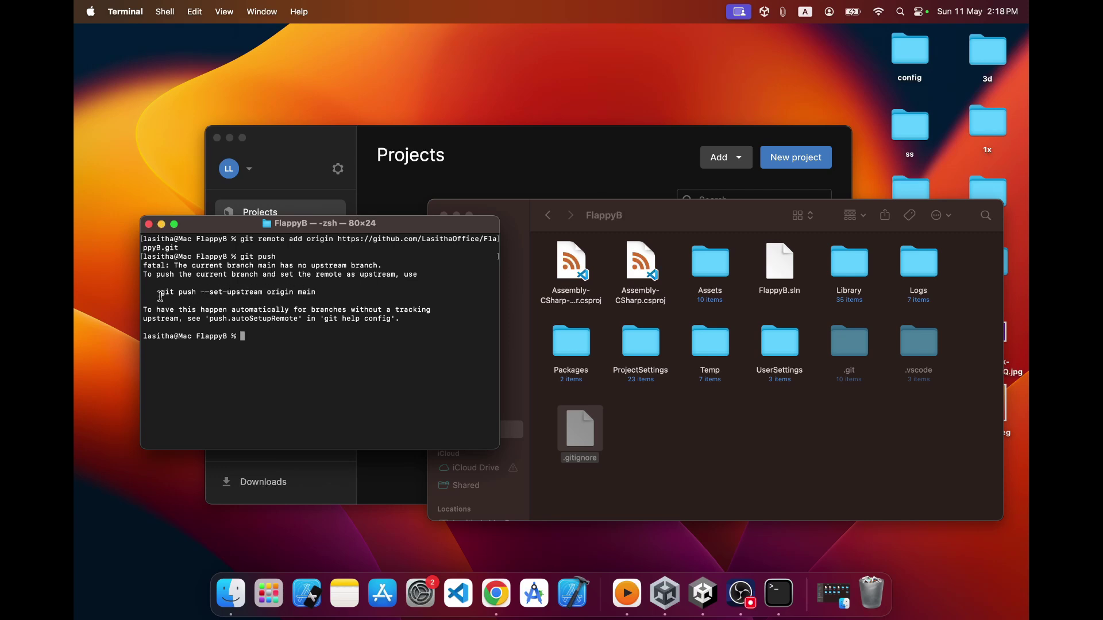
# Copy the suggested upstream command, clear the terminal and try to push with git push --set-upstream origin main.
pyautogui.moveTo(160, 293); pyautogui.dragTo(320, 292)
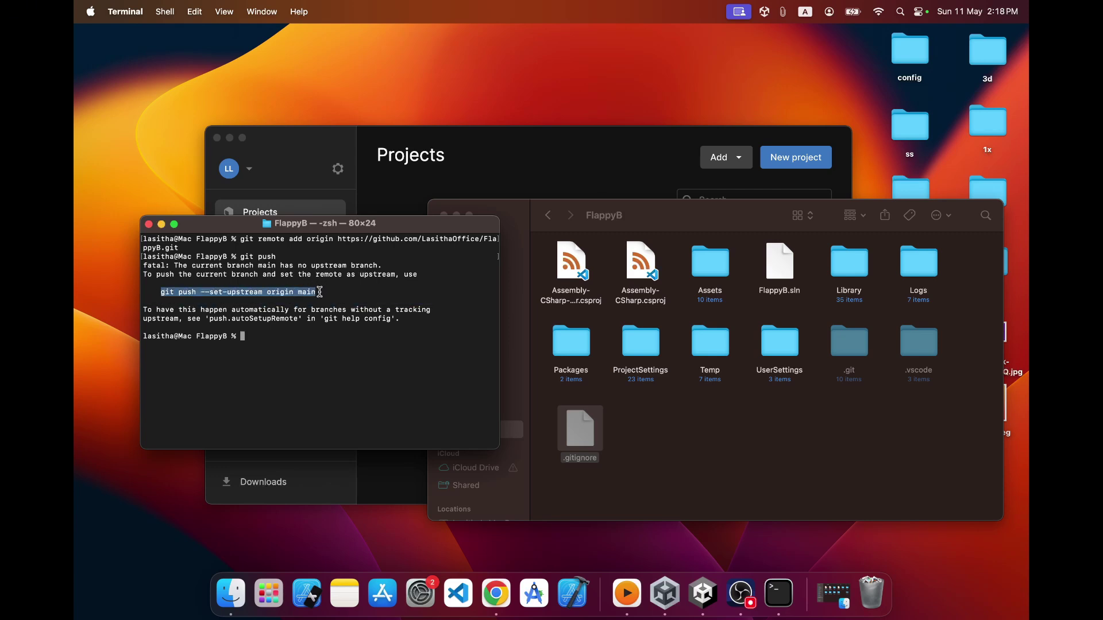
pyautogui.click(320, 292)
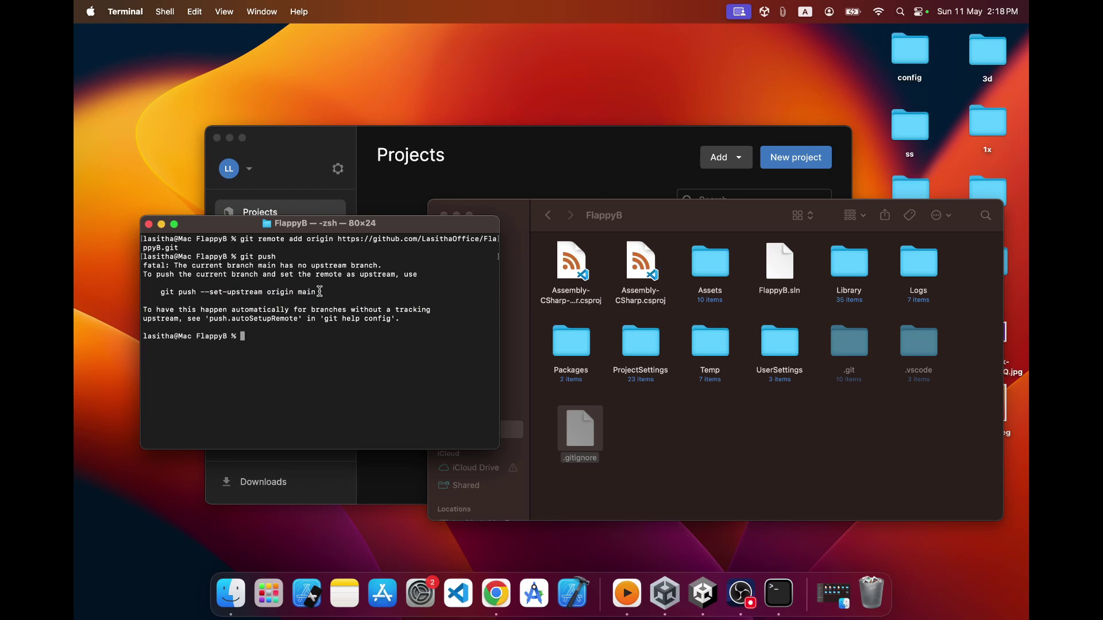
pyautogui.write('clear')
pyautogui.press('Return')
pyautogui.press('super+v')
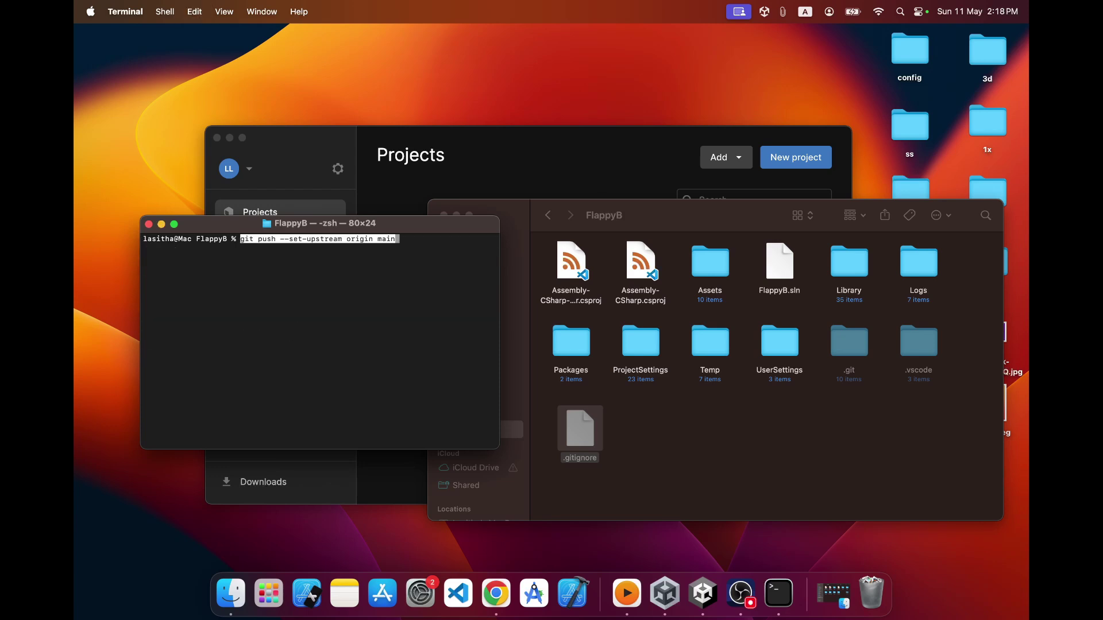
pyautogui.press('Return')
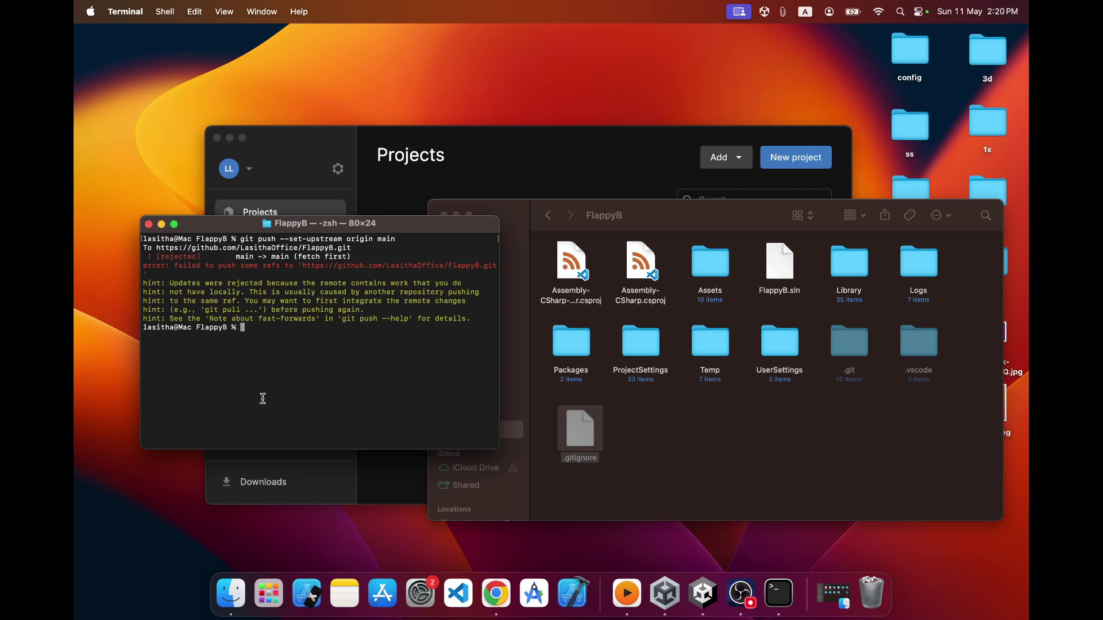
# Force-push the local main branch to the remote with git push -f origin main.
pyautogui.write('git push -f')
pyautogui.write('origin main')
pyautogui.press('Return')
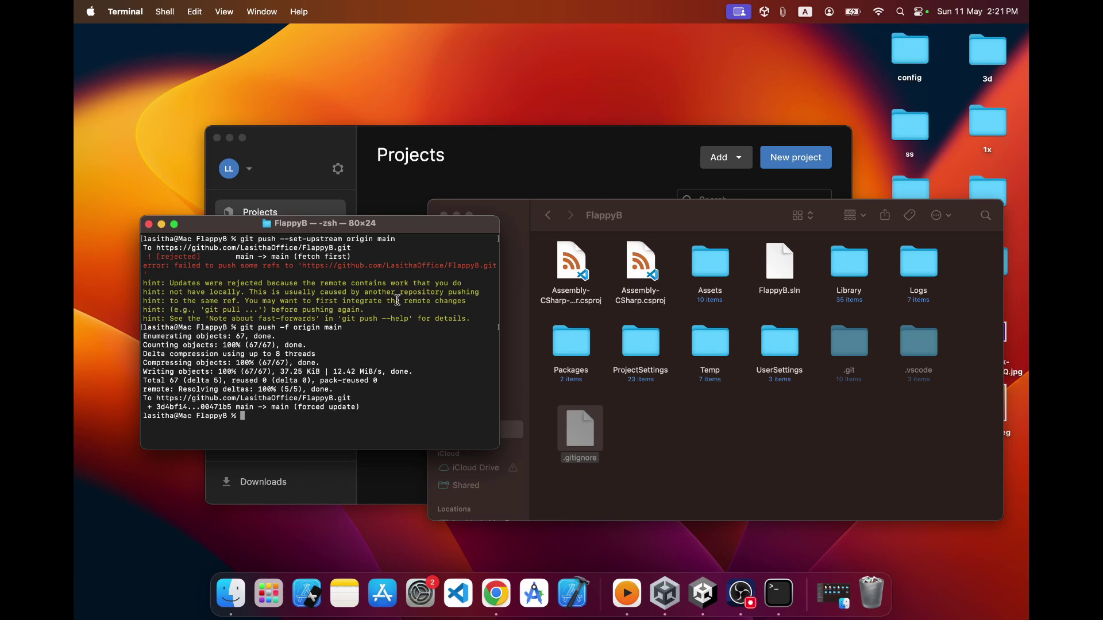
# Switch to the FlappyB repository page in Chrome, reload it and examine the pushed files, including the Assets and Scenes folders.
pyautogui.hotkey('ctrl', 'Right')
pyautogui.hotkey('ctrl', 'Right')
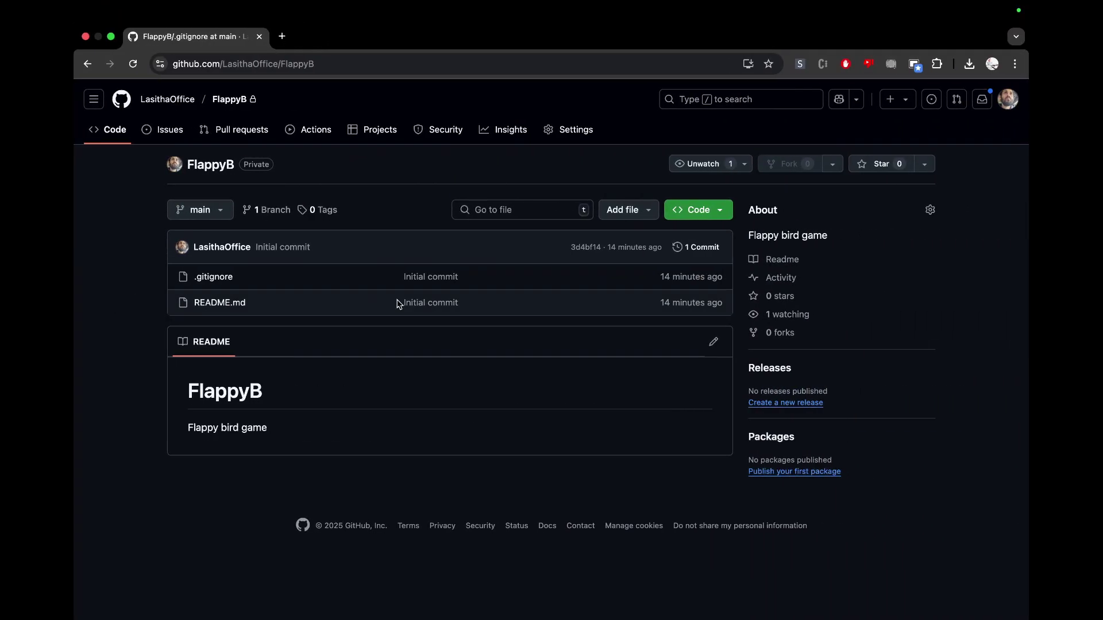
pyautogui.click(134, 64)
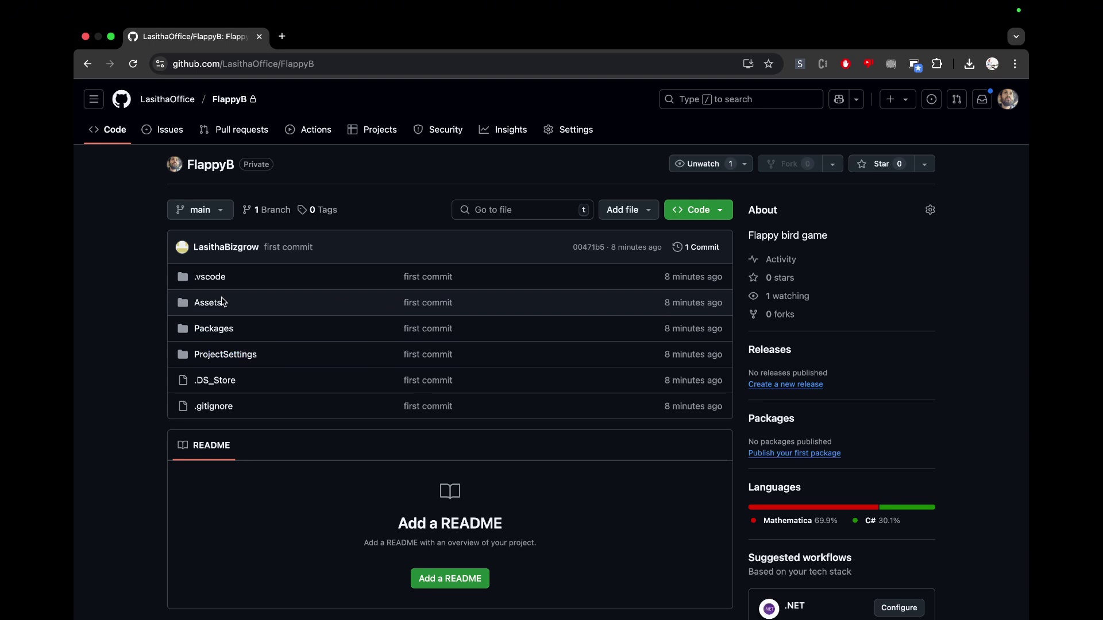
pyautogui.scroll(-2, 223, 319)
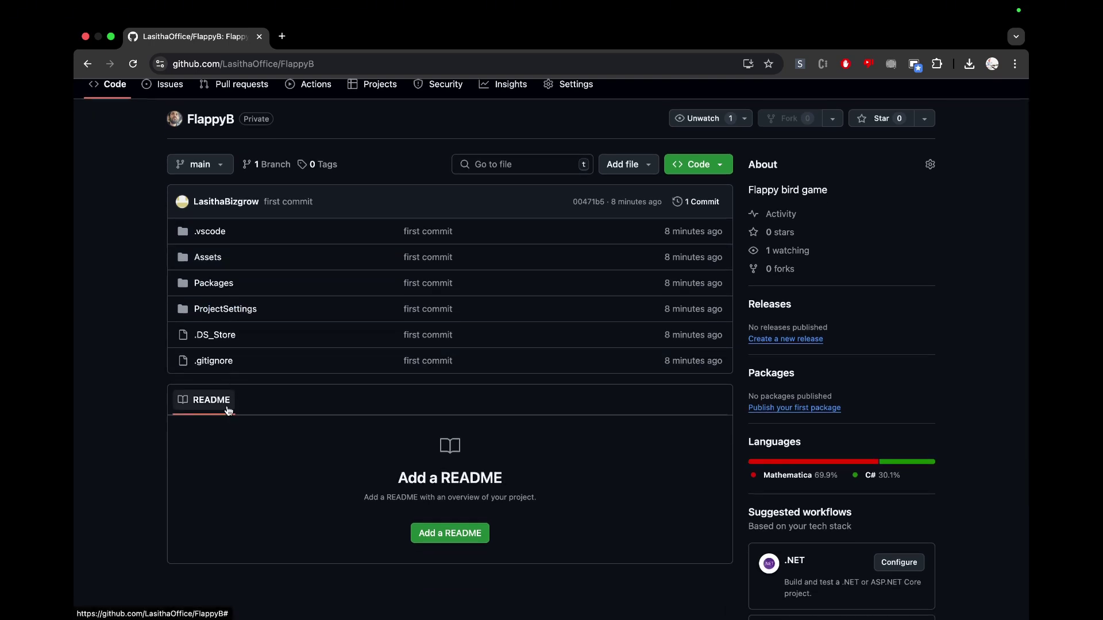
pyautogui.scroll(-1, 224, 412)
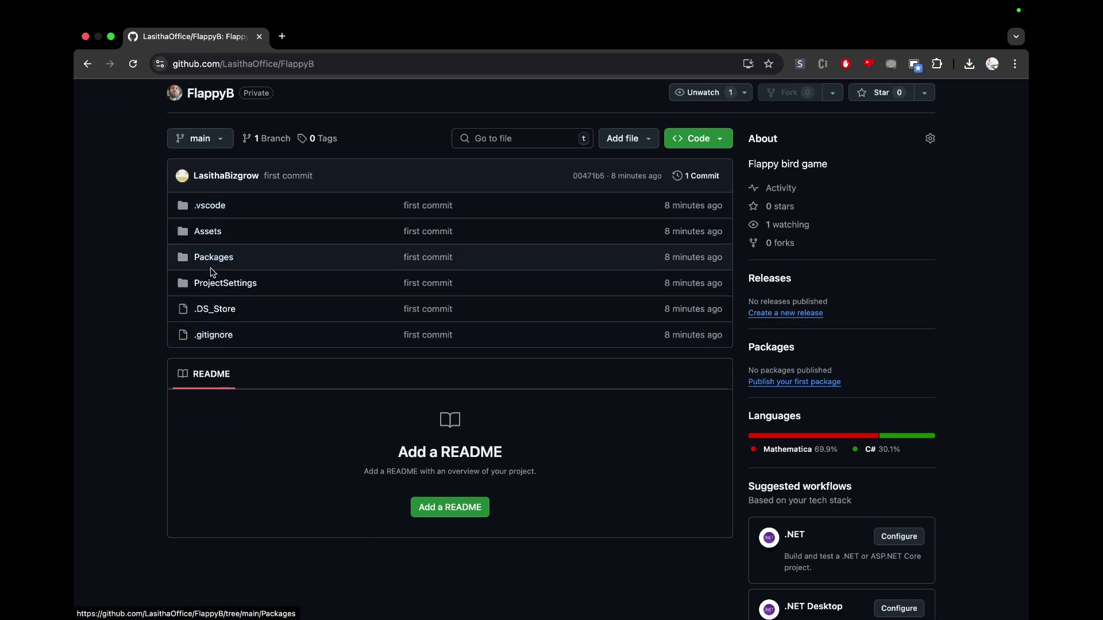
pyautogui.click(213, 235)
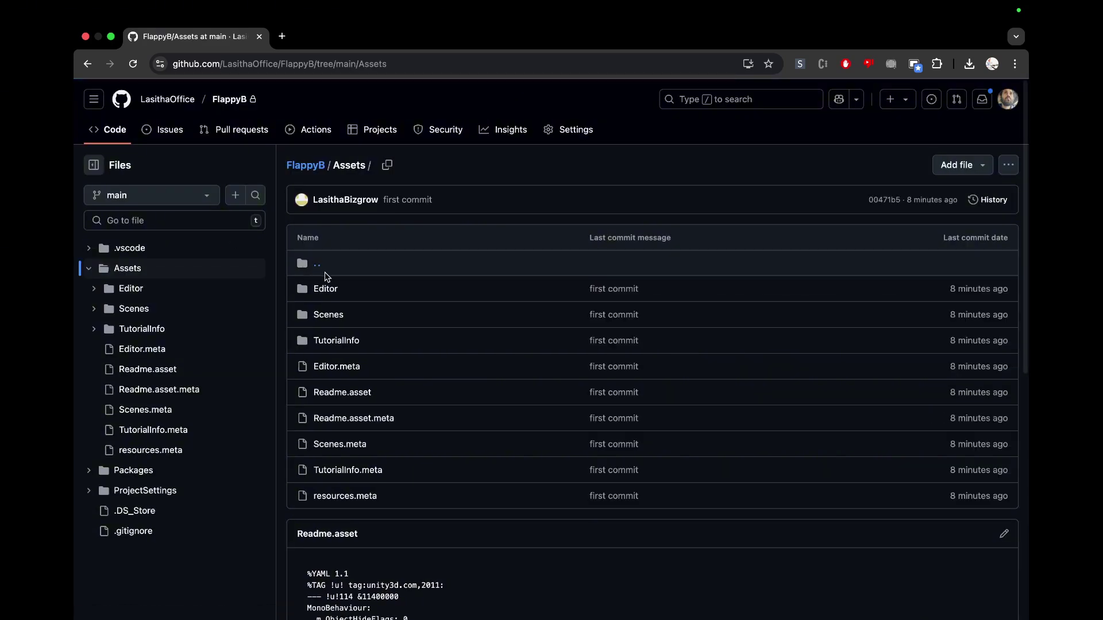
pyautogui.click(328, 315)
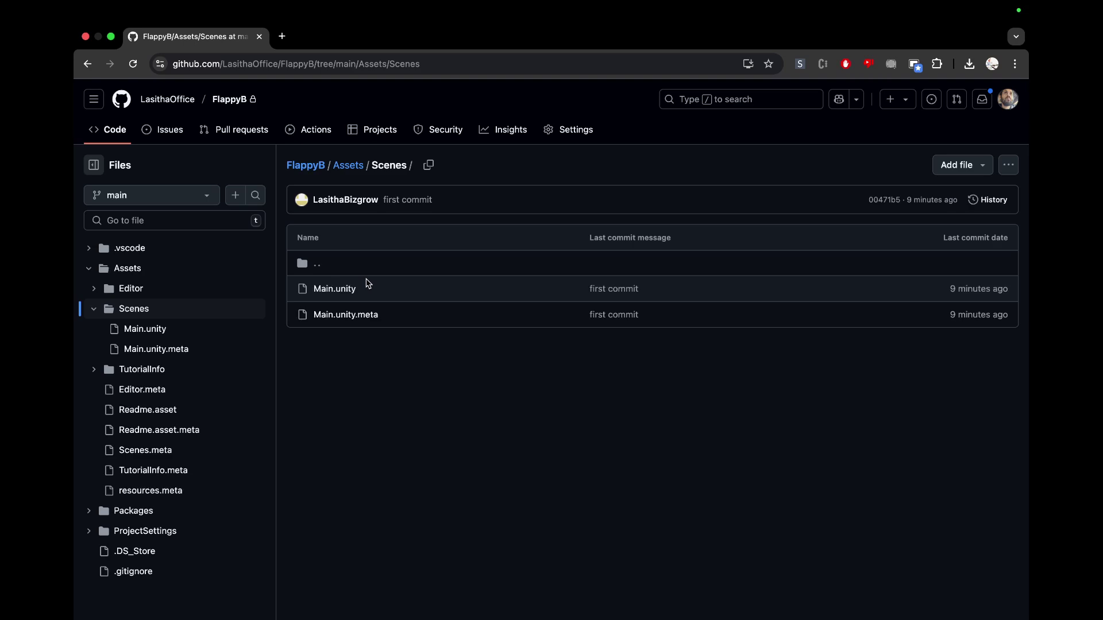
# Switch back to the Unity editor with the FlappyB project.
pyautogui.press('super+Tab')
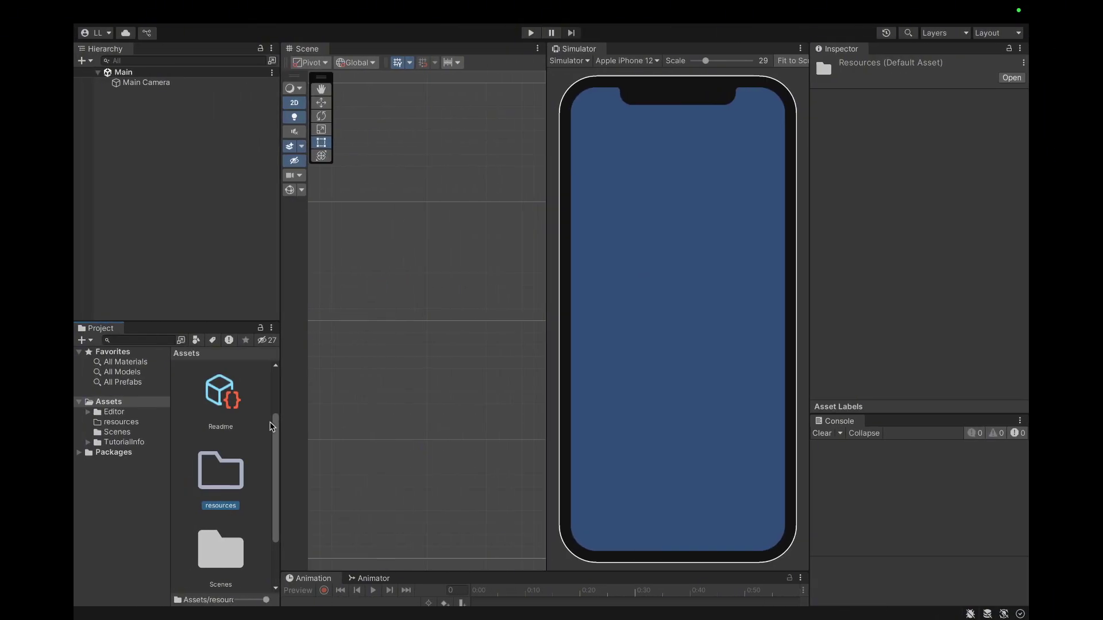